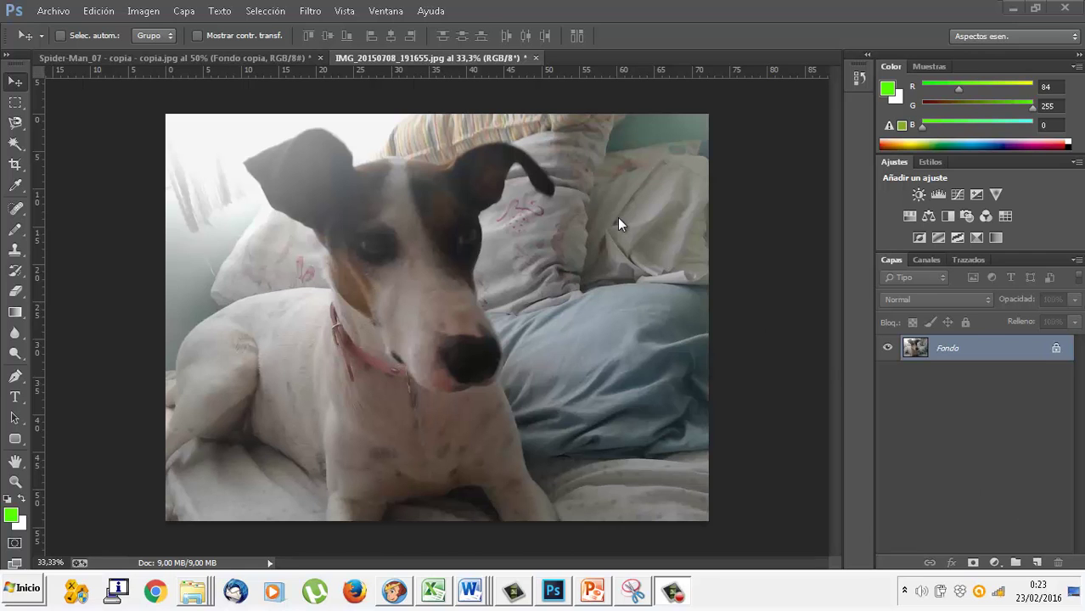
In the Spider-Man image, clear the old selection and Magic Wand the transparent background
click(273, 61)
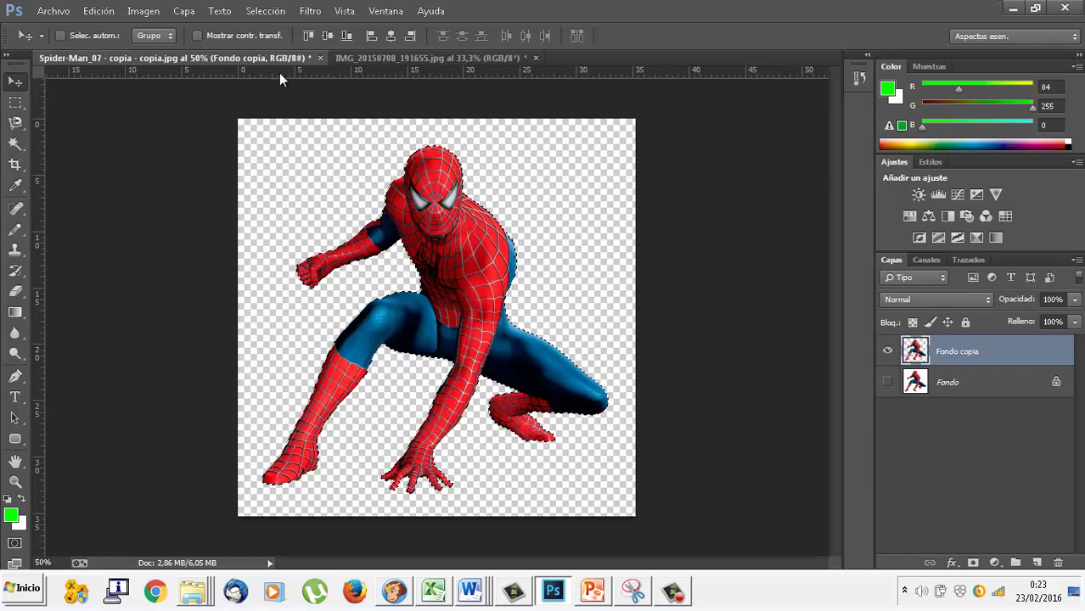
click(16, 101)
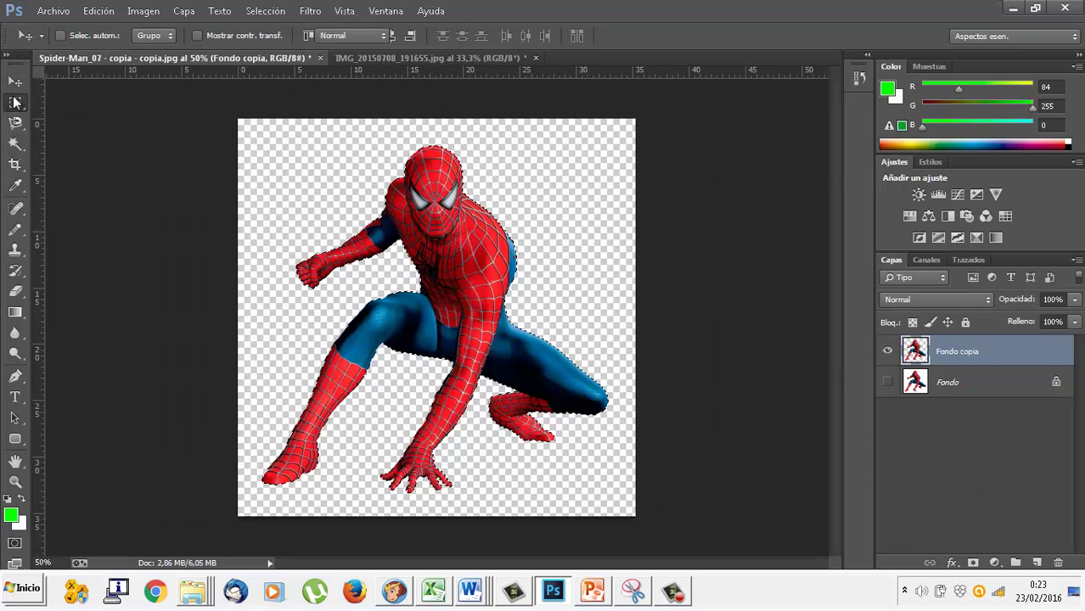
click(327, 222)
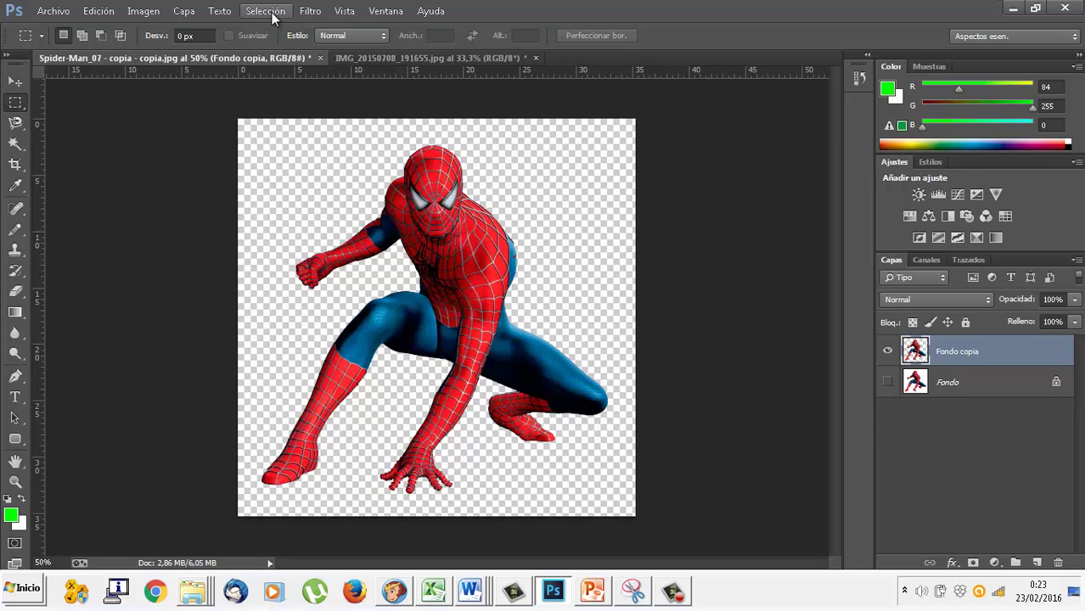
click(23, 145)
click(341, 181)
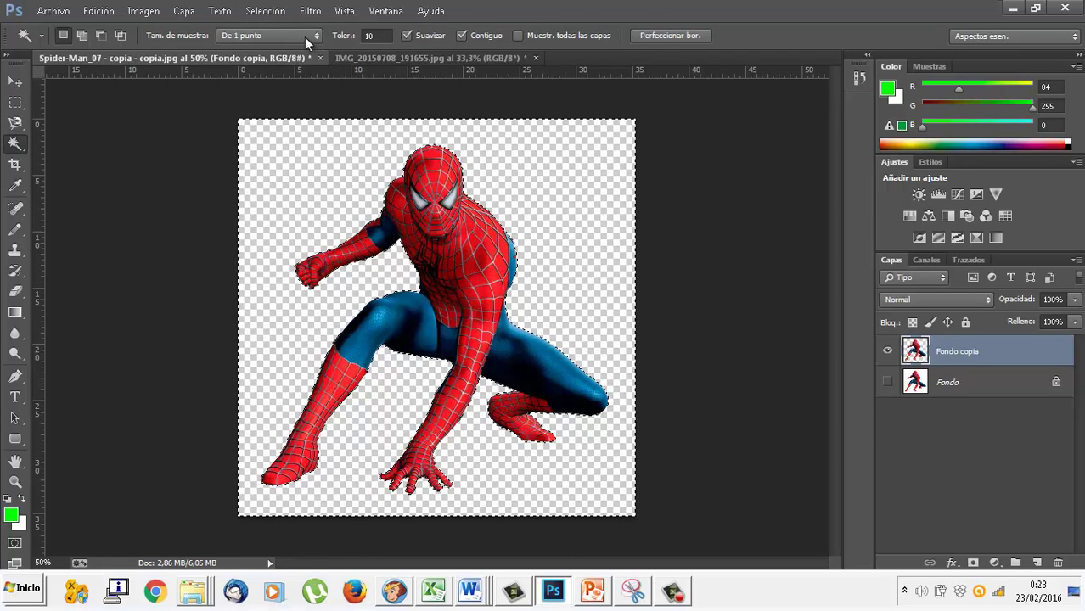
Invert the selection, copy the Spider-Man figure, and return to the dog photo
click(270, 11)
click(285, 75)
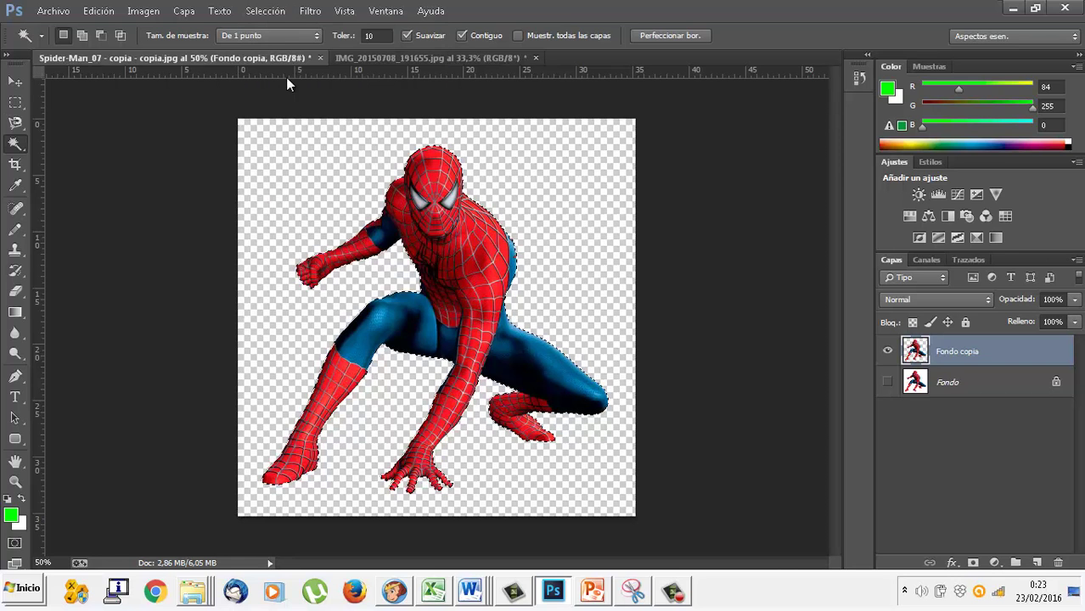
click(88, 11)
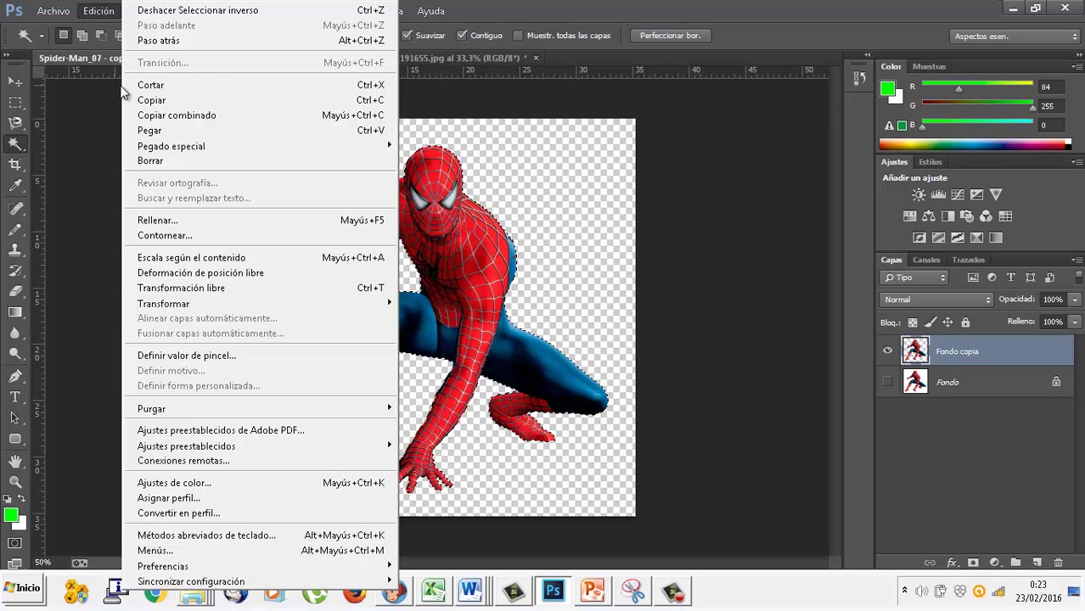
click(133, 99)
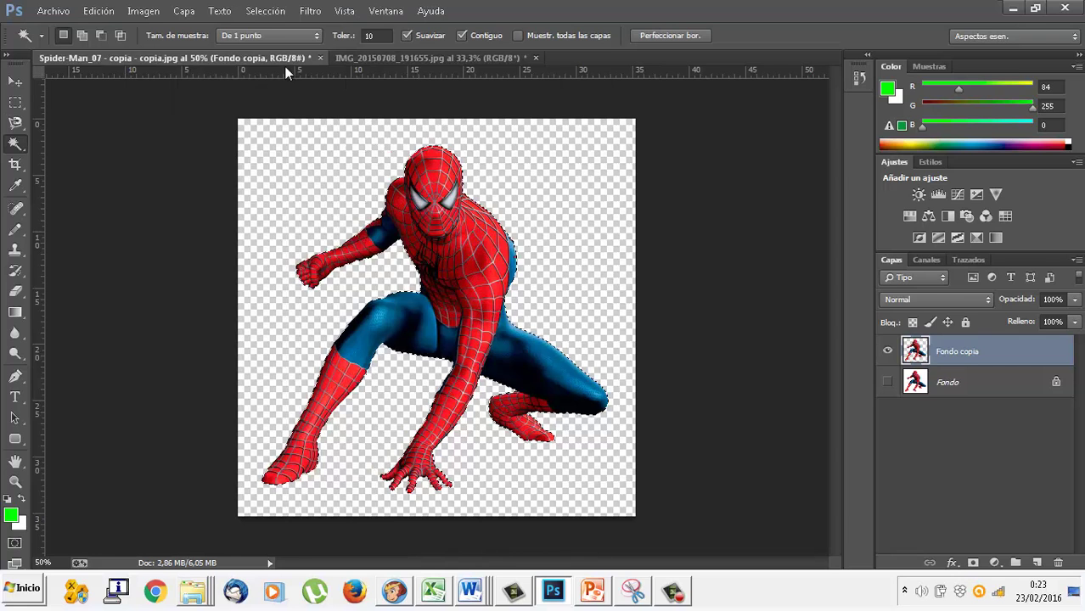
click(364, 59)
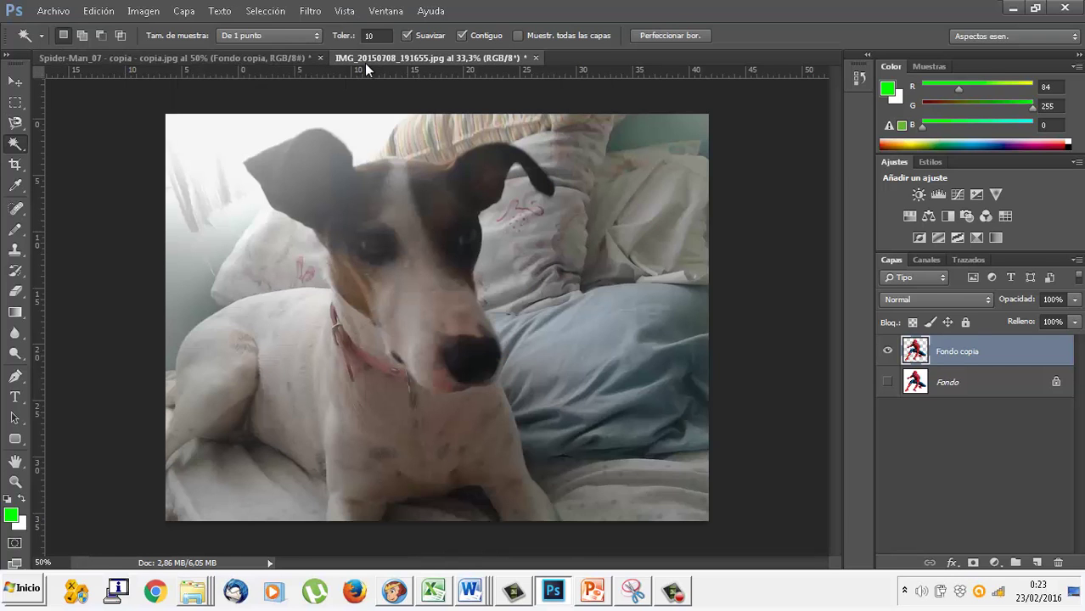
Paste Spider-Man into the dog photo, scale it to about 138.5%, and move it up-right beside the dog's head
click(104, 11)
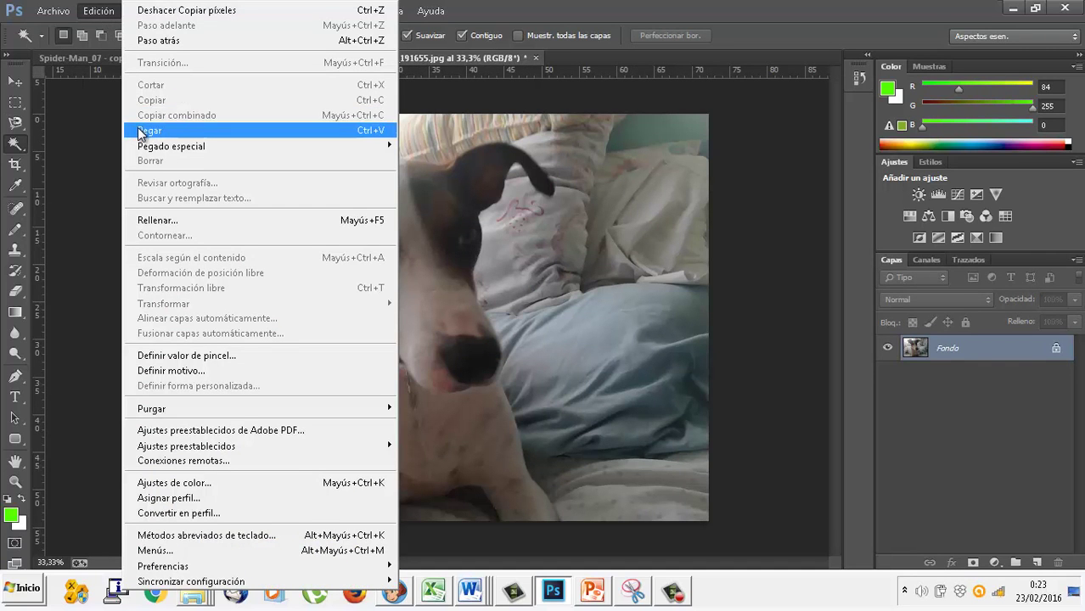
click(140, 130)
click(85, 16)
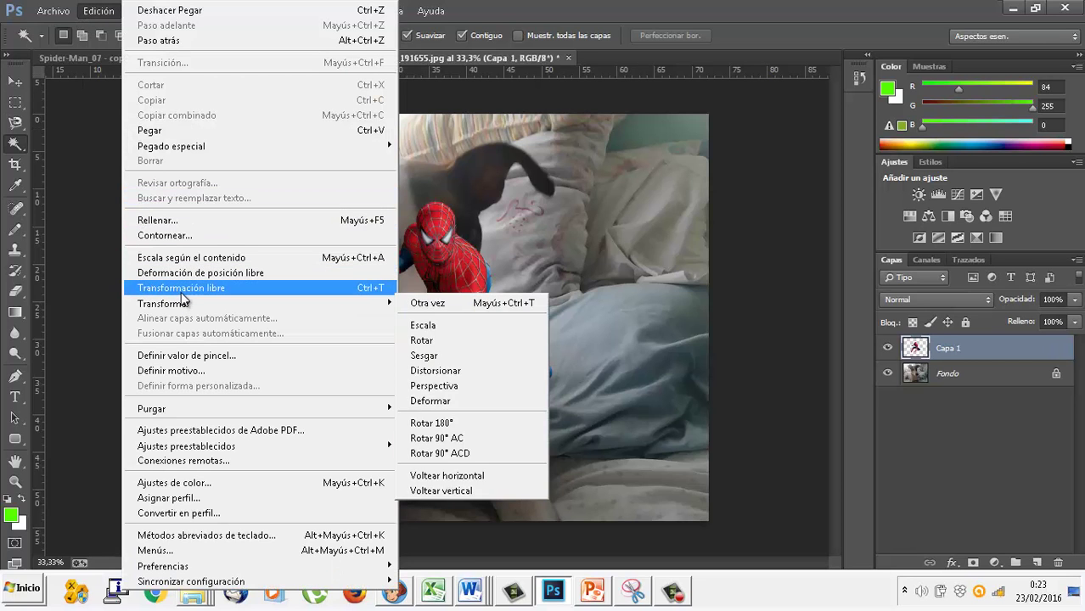
click(182, 289)
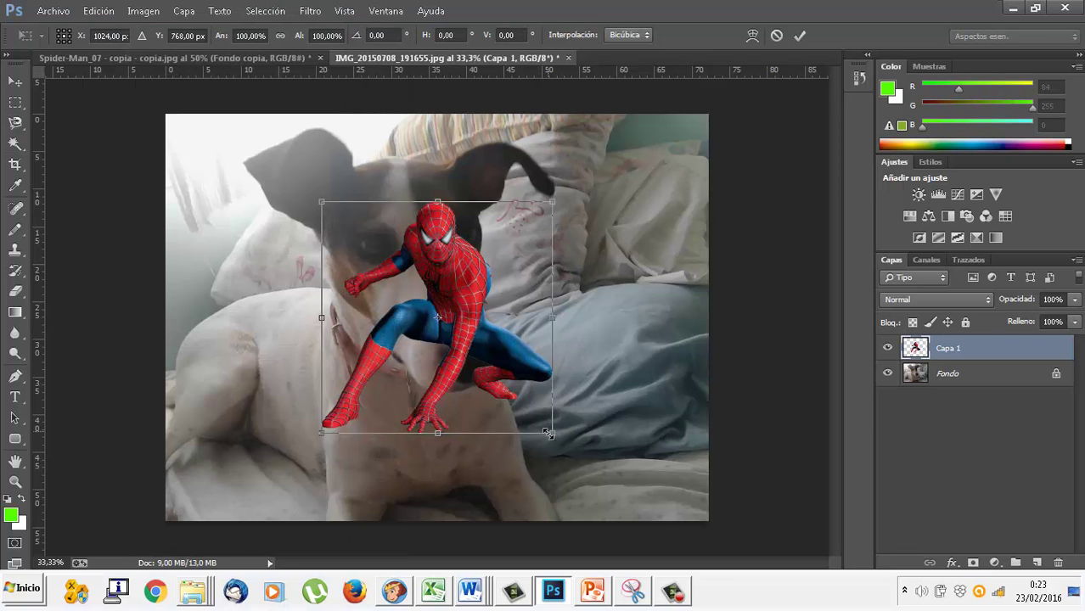
drag(550, 434, 641, 523)
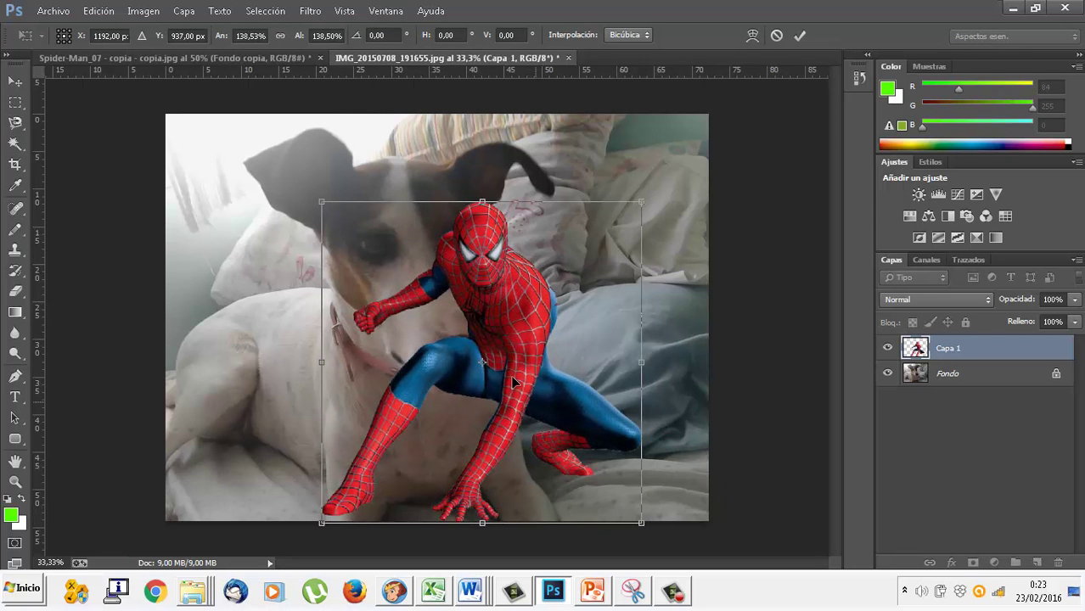
drag(512, 381, 555, 330)
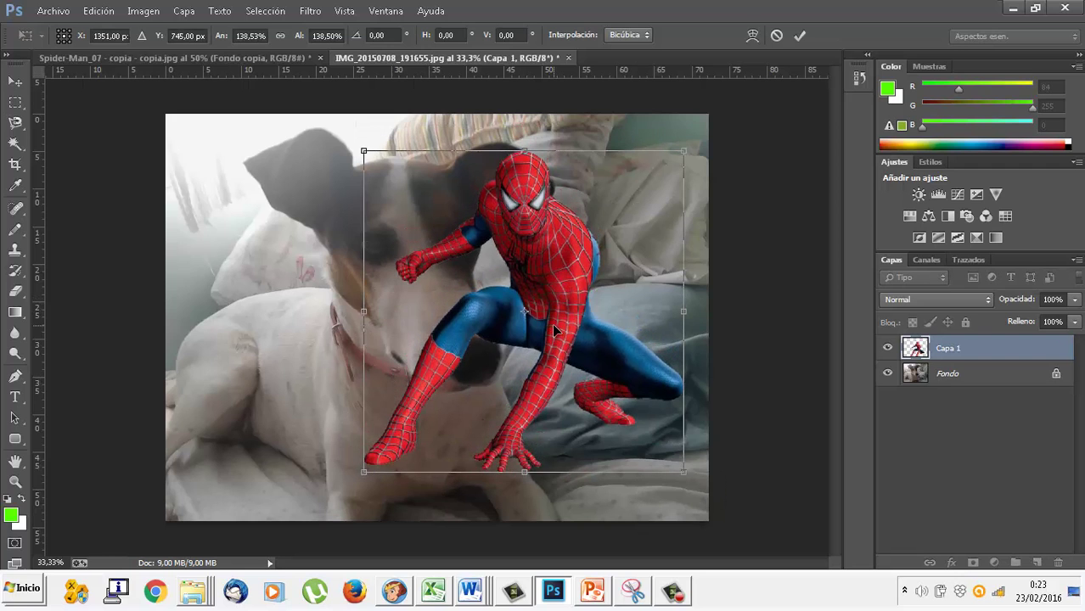
key(Return)
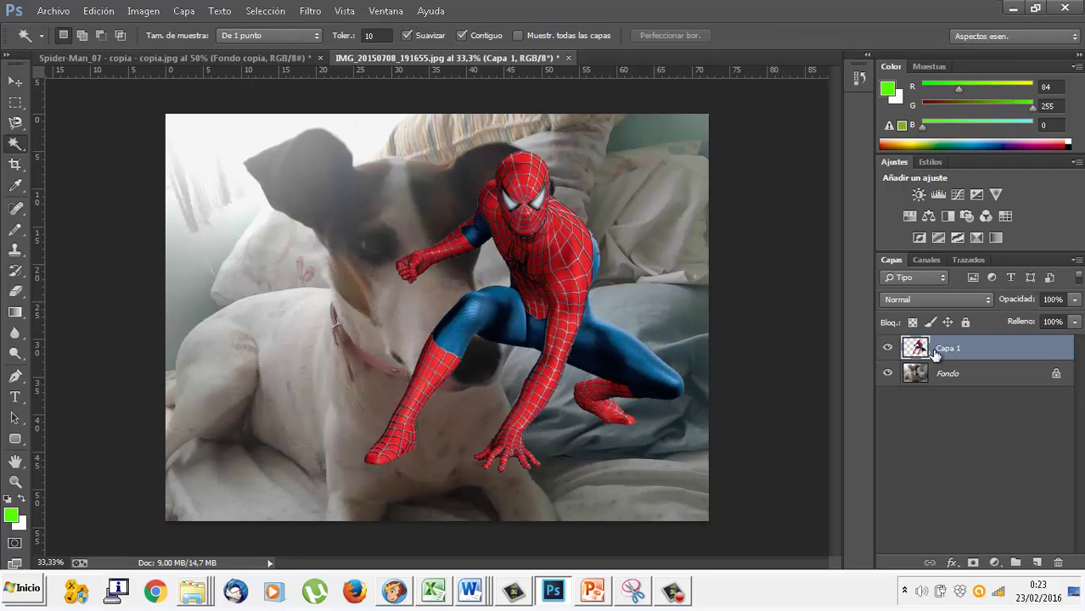
Rename the Capa 1 layer to 'sp basico'
right_click(934, 352)
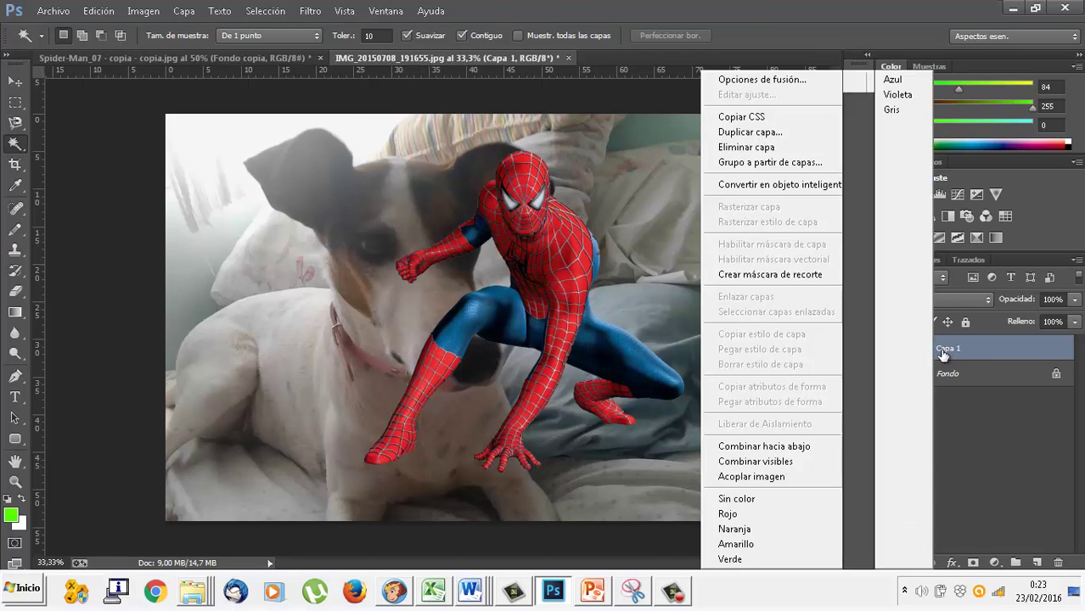
click(943, 355)
double_click(943, 351)
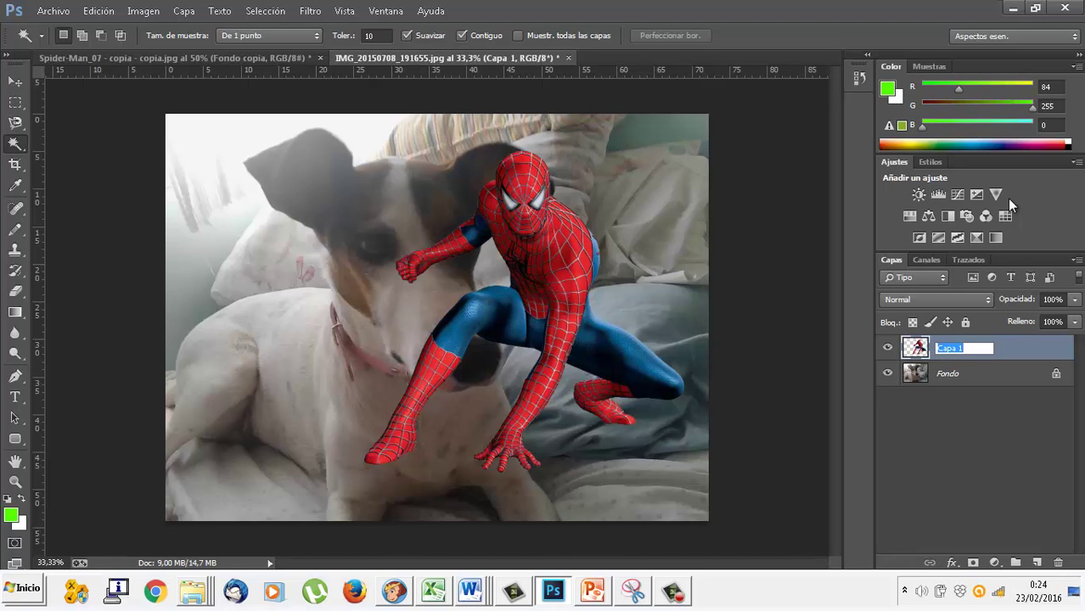
text(sp basico)
key(Return)
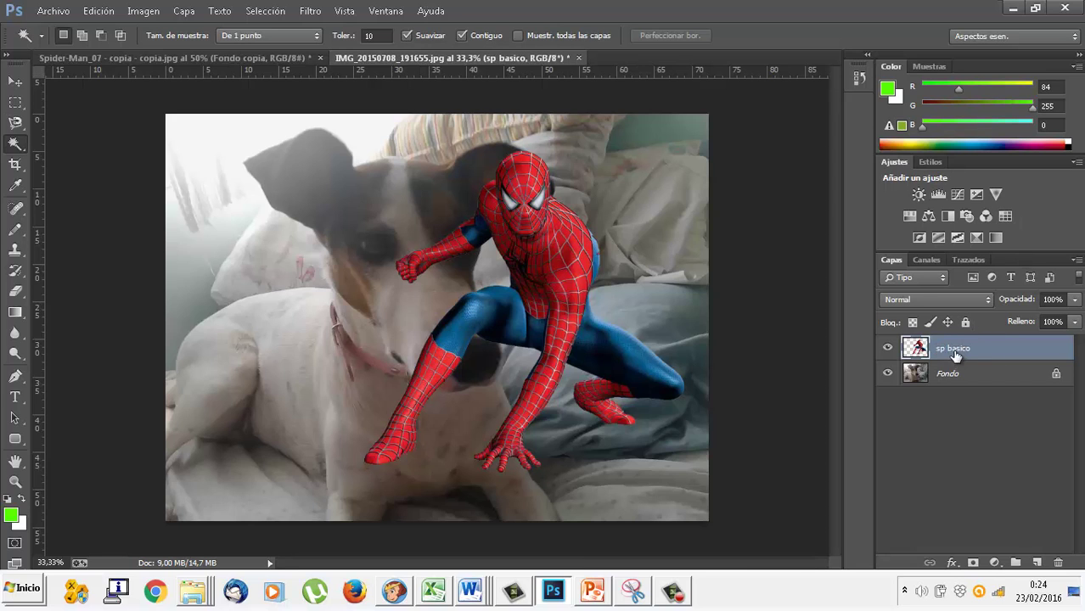
Duplicate the layer three times, creating sp basico copia, copia 2 and copia 3
right_click(955, 352)
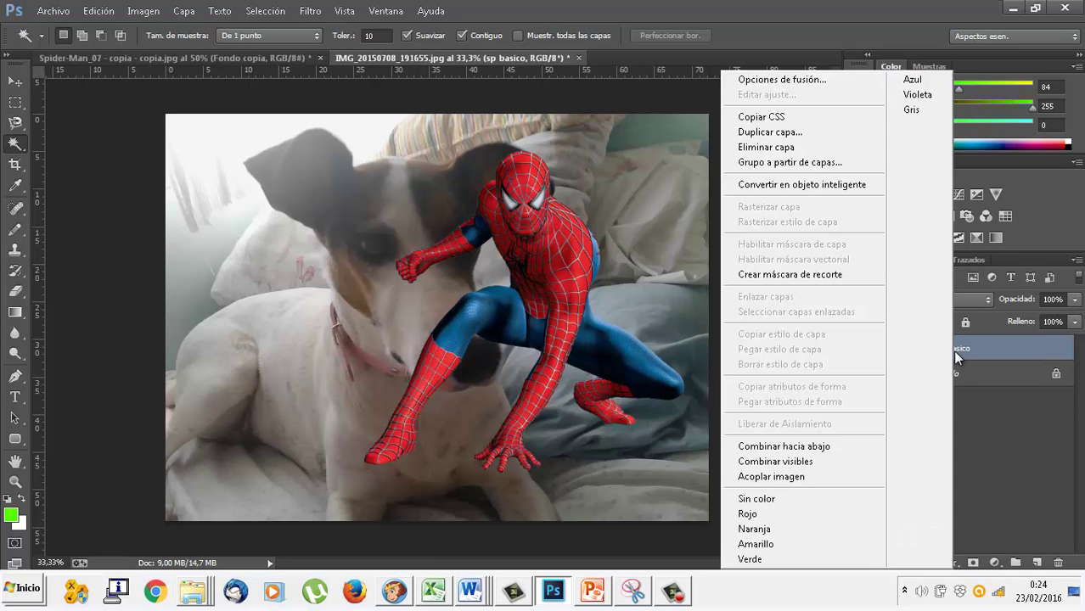
click(809, 133)
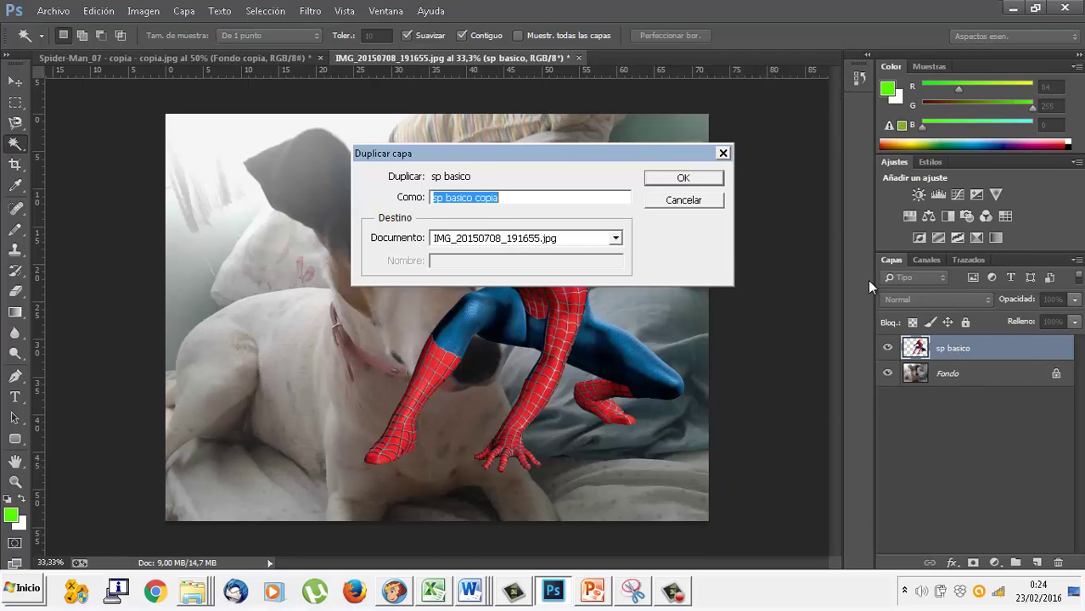
click(713, 180)
right_click(955, 352)
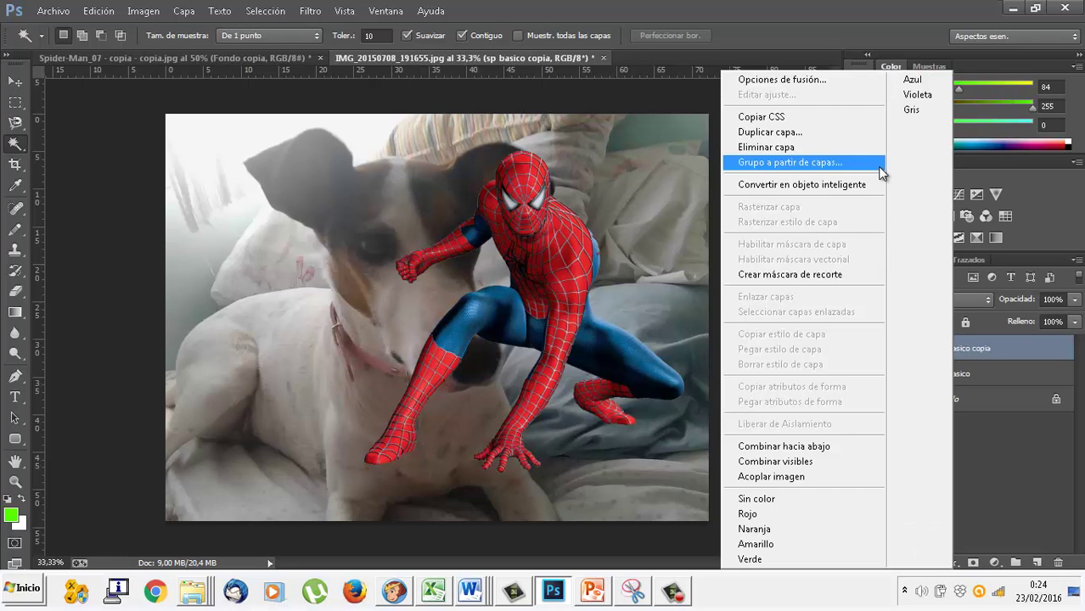
click(852, 136)
click(693, 175)
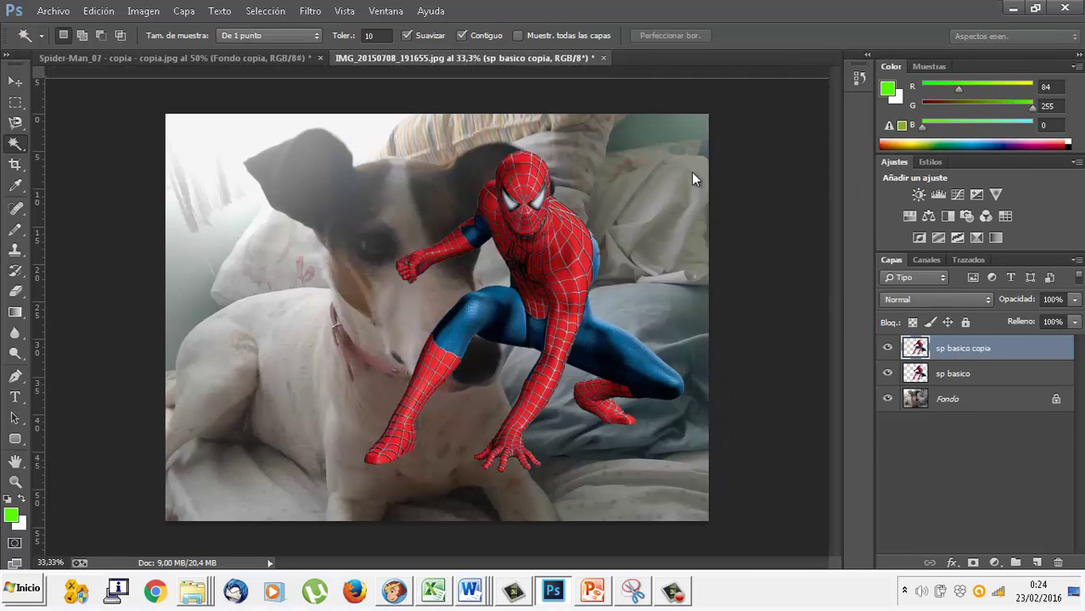
right_click(956, 348)
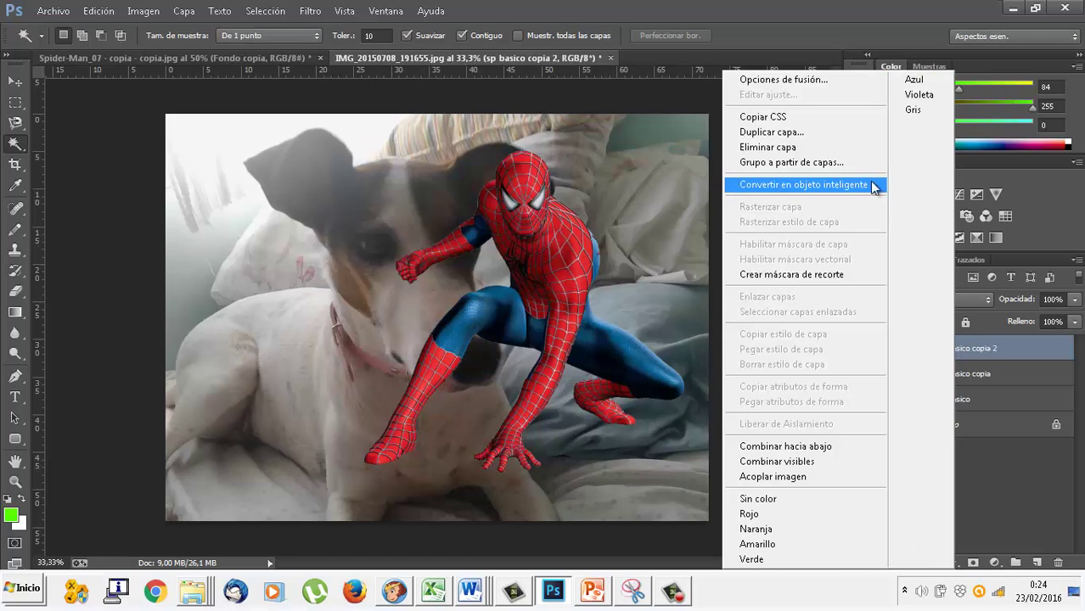
click(821, 134)
click(688, 180)
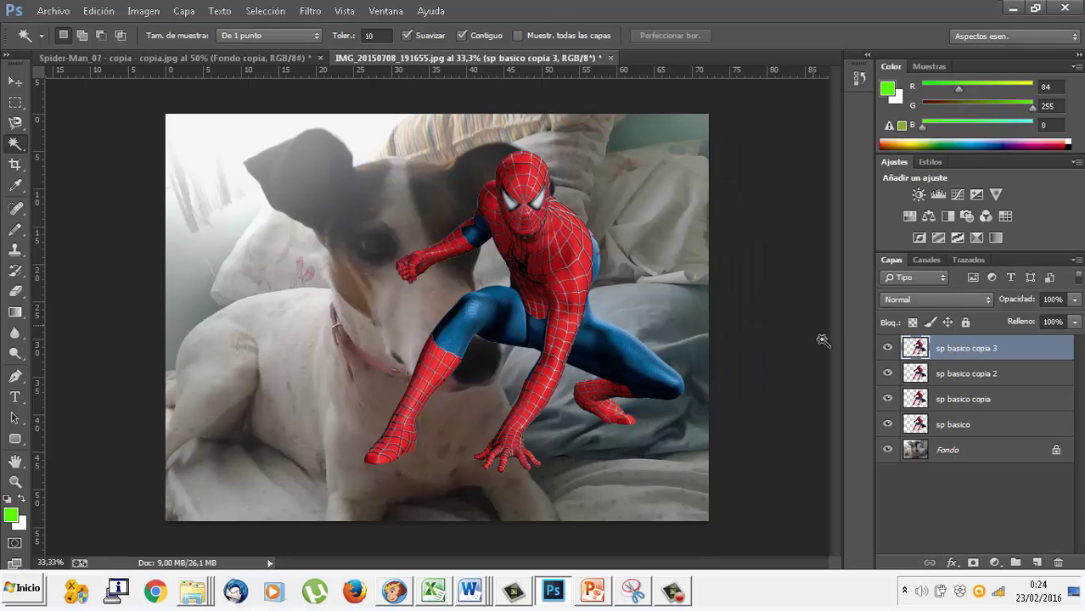
Duplicate again to create sp basico copia 4 and copia 5
right_click(942, 352)
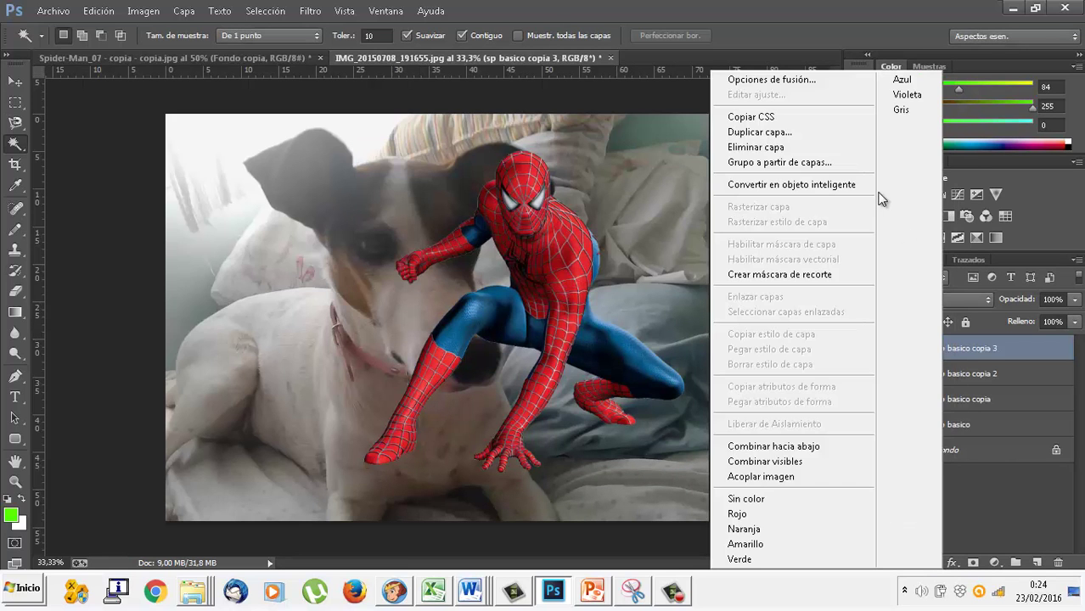
click(819, 133)
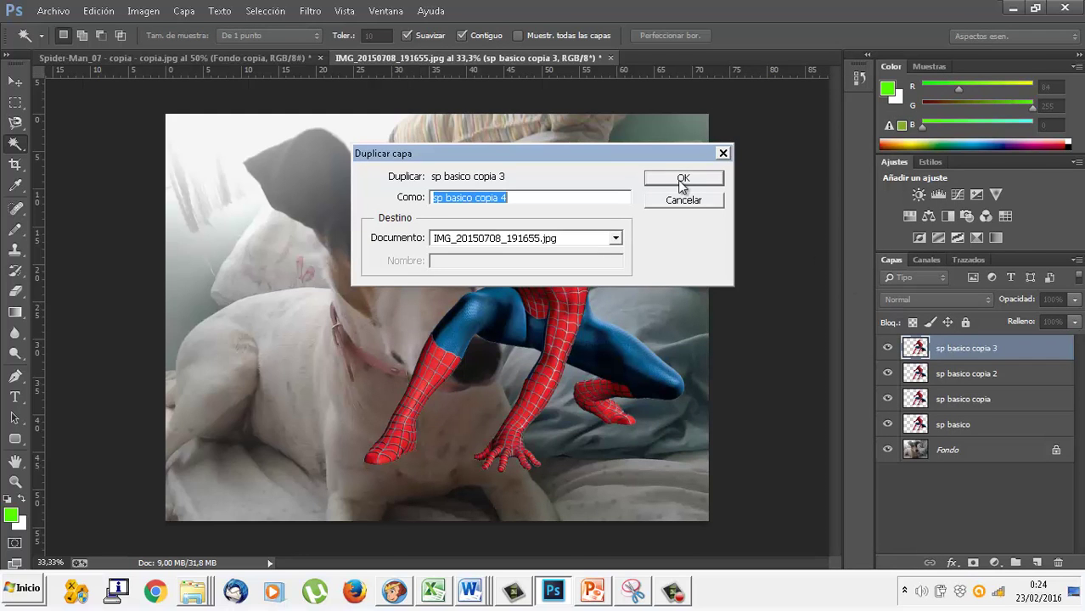
click(682, 182)
right_click(932, 352)
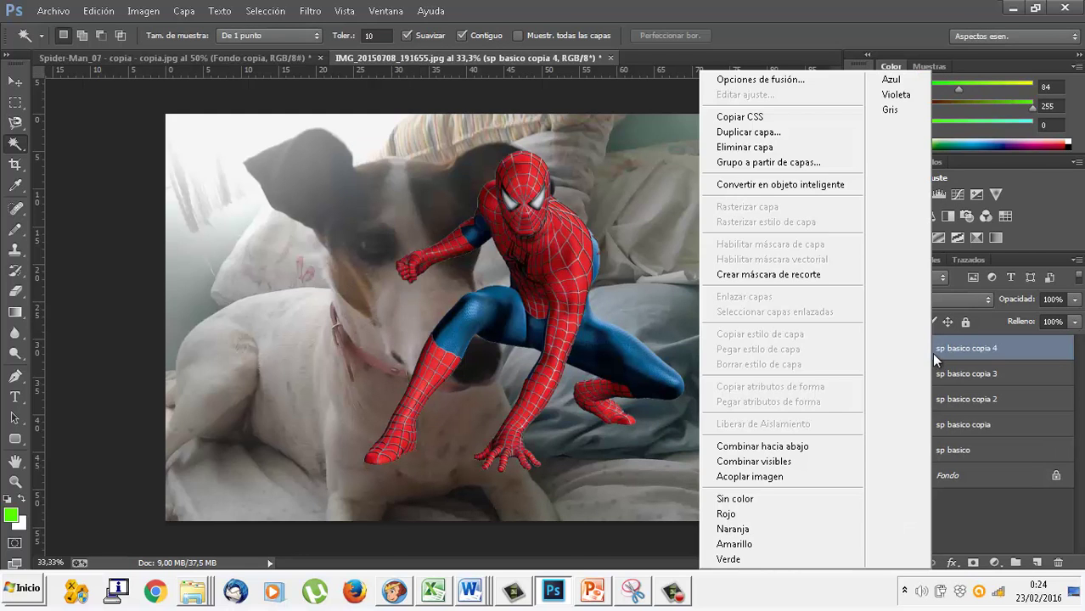
click(791, 133)
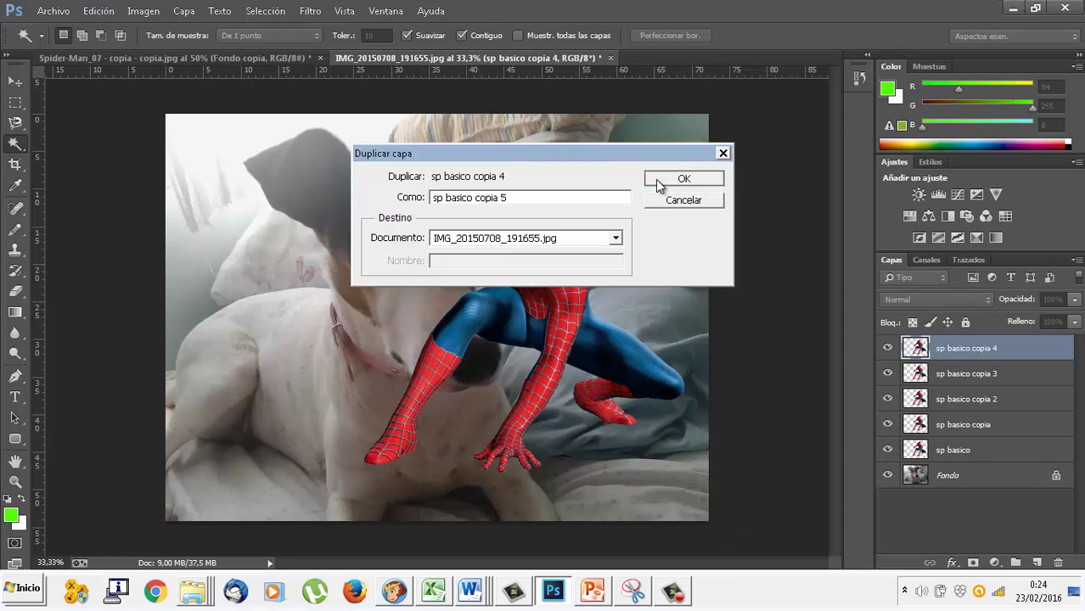
click(660, 184)
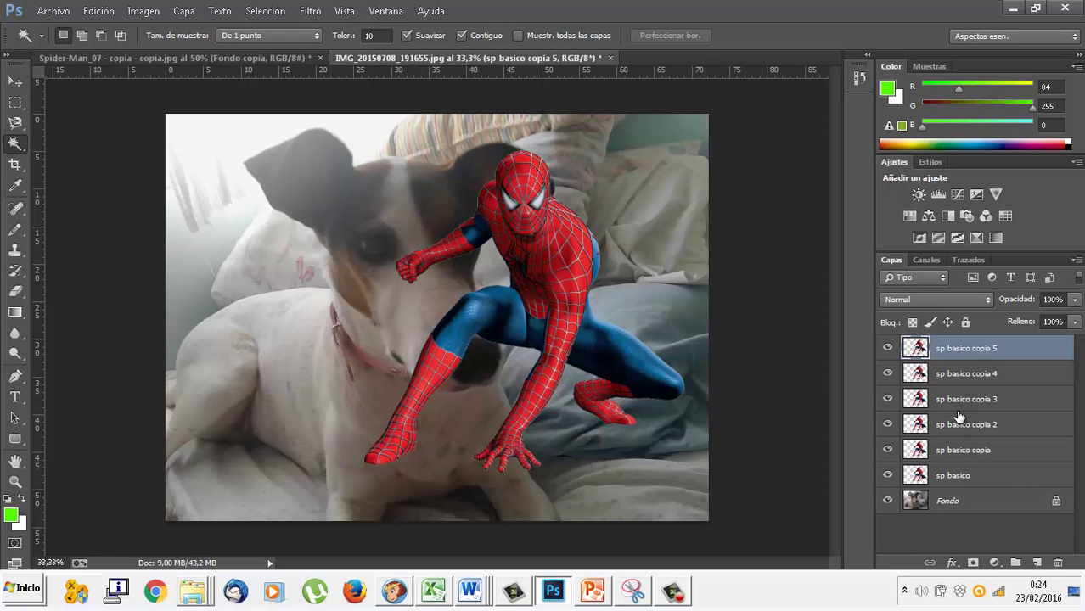
Select sp basico through copia 5 and duplicate all six layers at once
shift+click(960, 478)
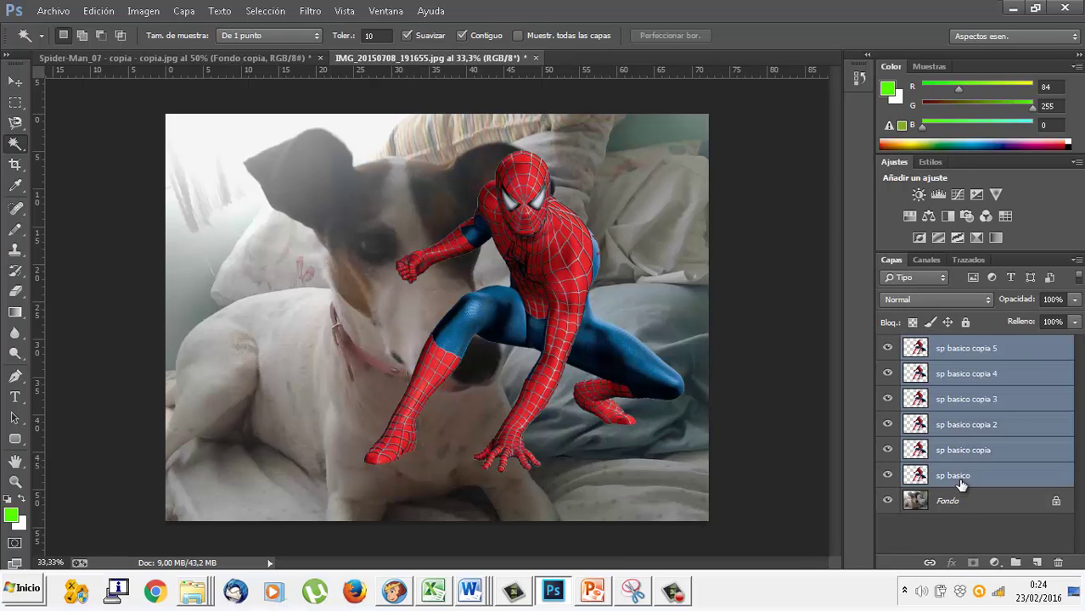
right_click(959, 479)
click(822, 134)
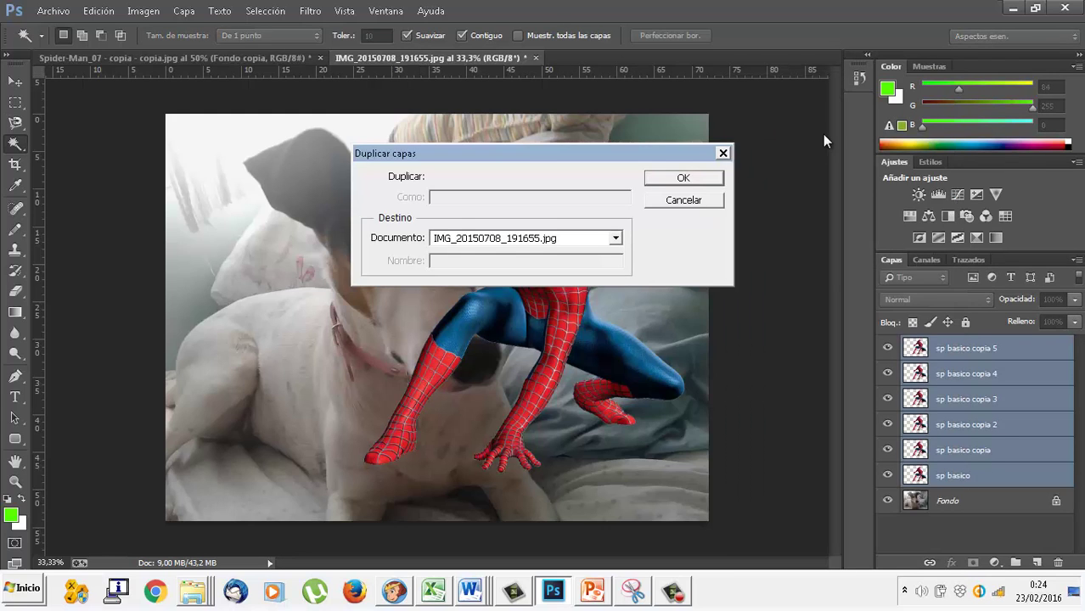
click(704, 179)
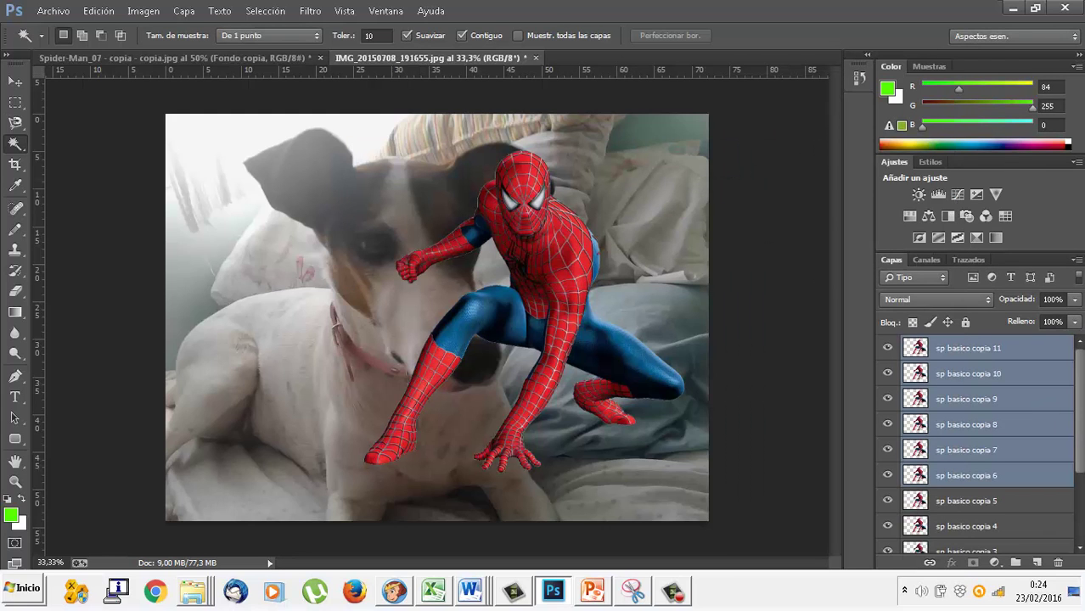
Hide all sp basico layers, then select and show only sp basico copia
scroll(1078, 482, down, 3)
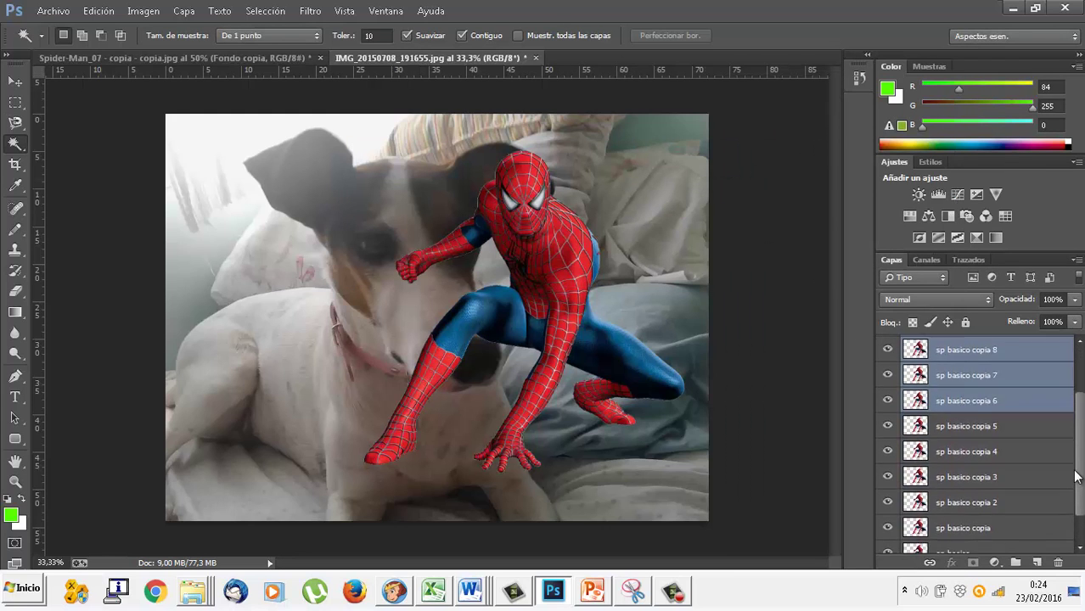
scroll(1077, 482, down, 1)
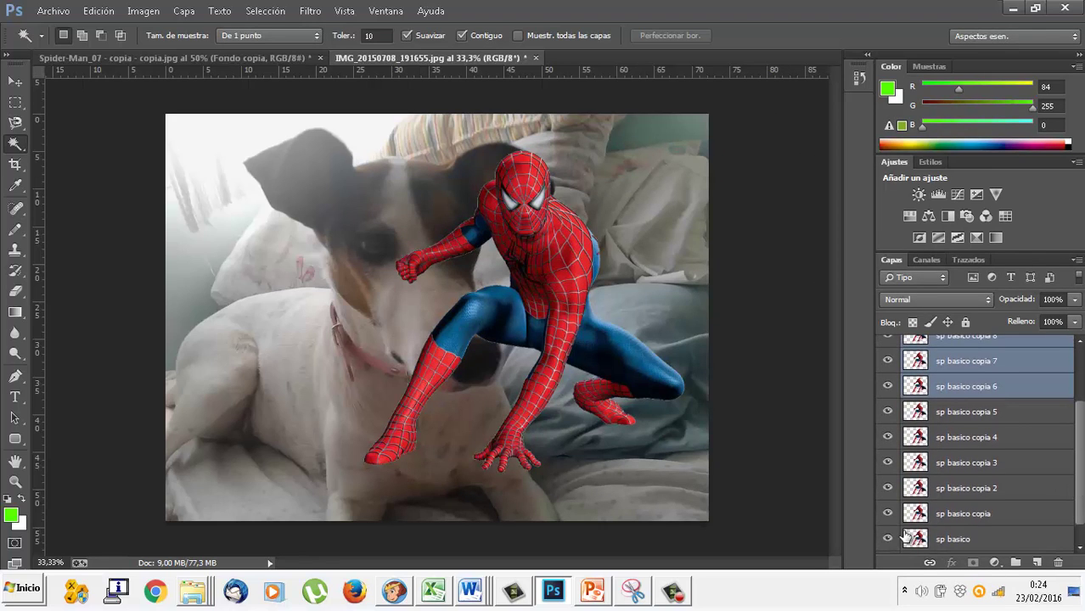
drag(890, 541, 889, 354)
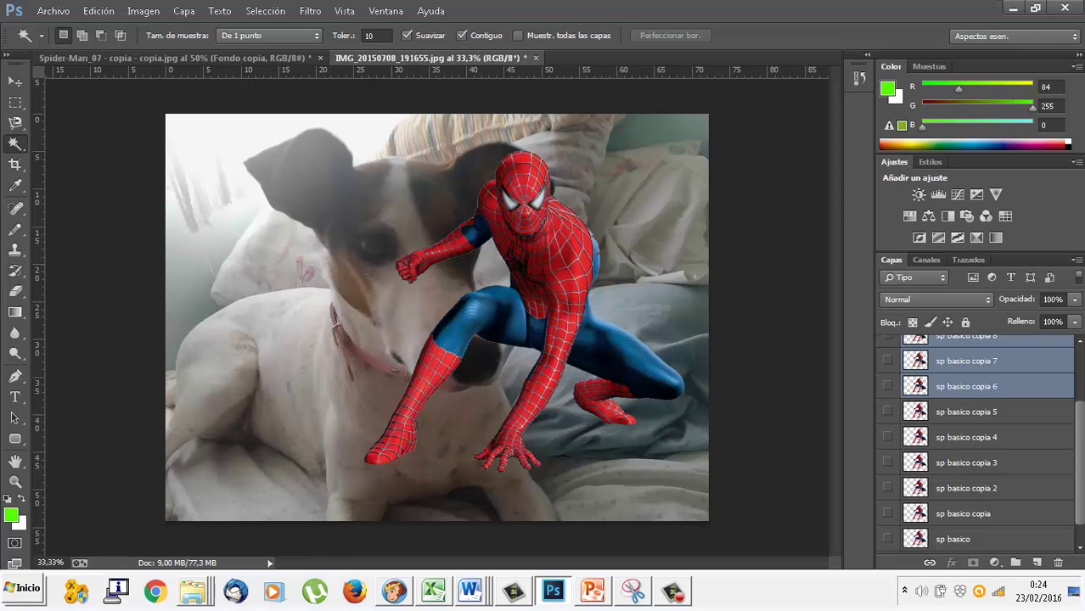
scroll(1078, 405, up, 3)
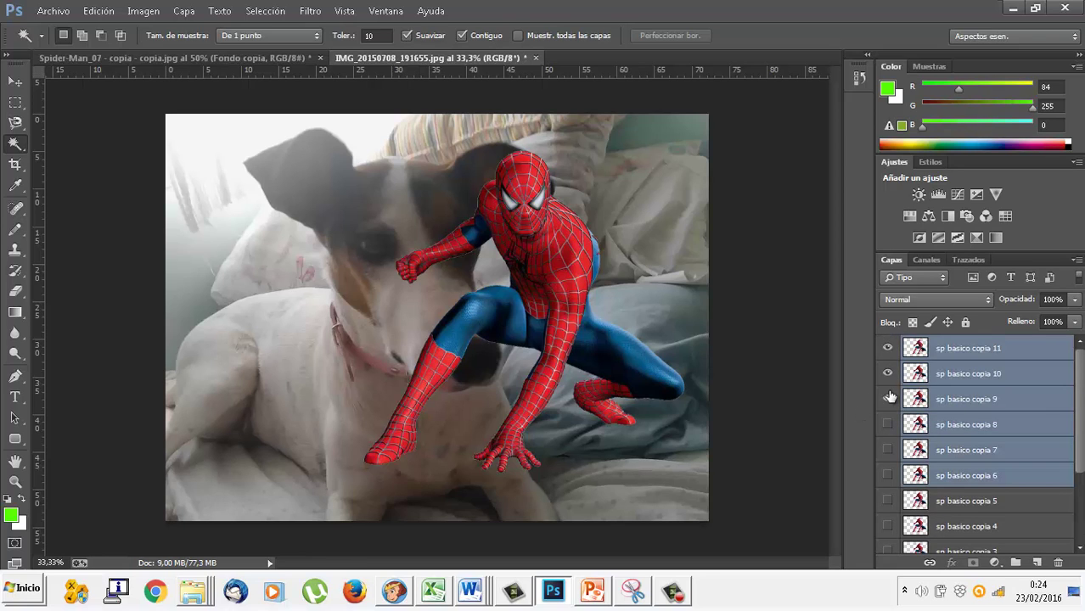
drag(890, 397, 886, 347)
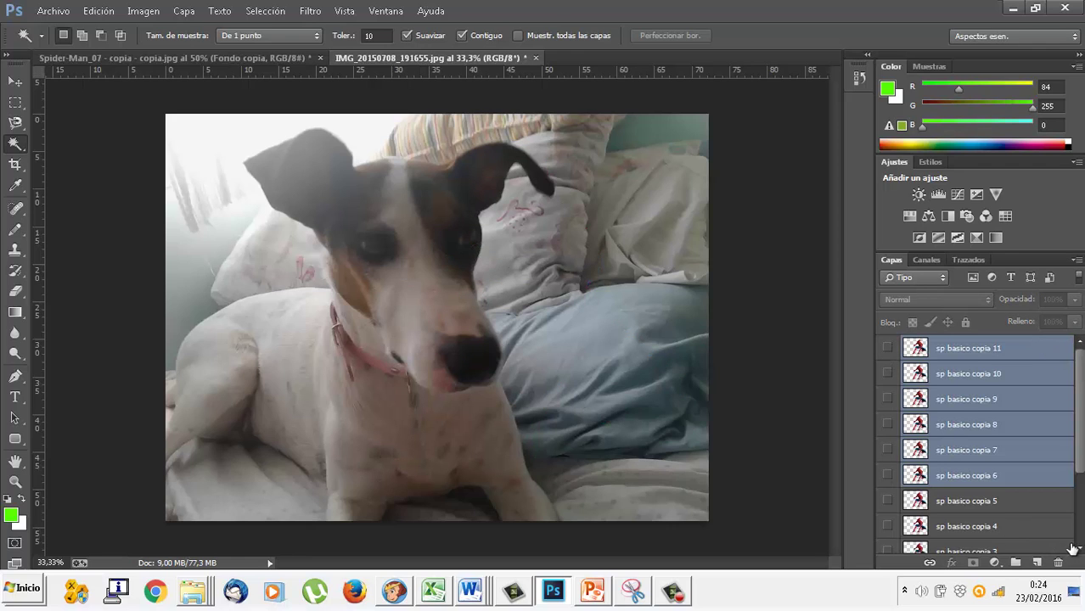
scroll(1078, 552, down, 2)
scroll(1078, 551, down, 3)
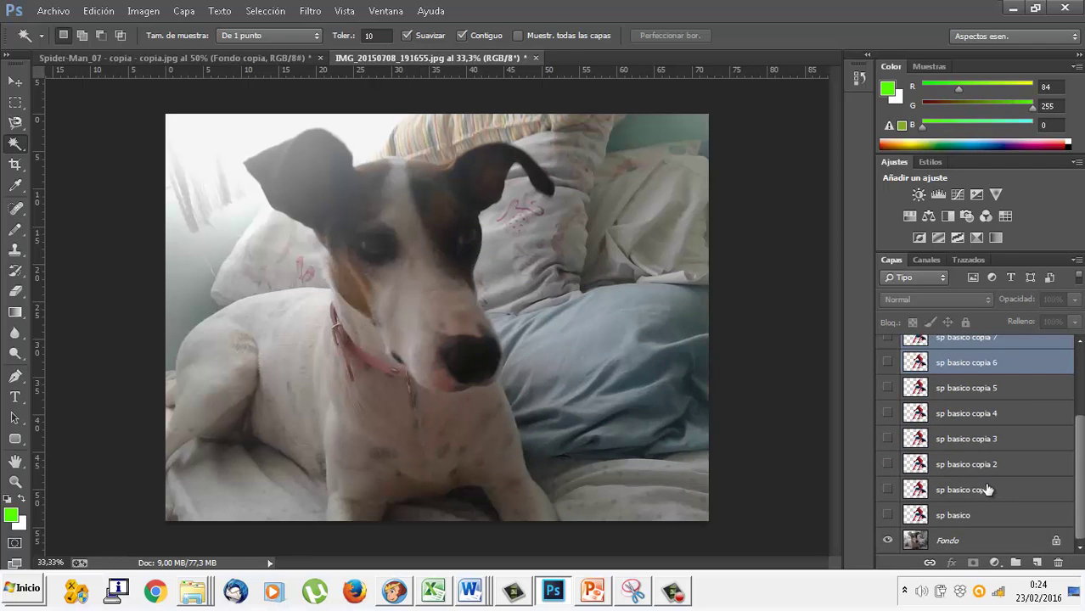
click(985, 490)
click(888, 490)
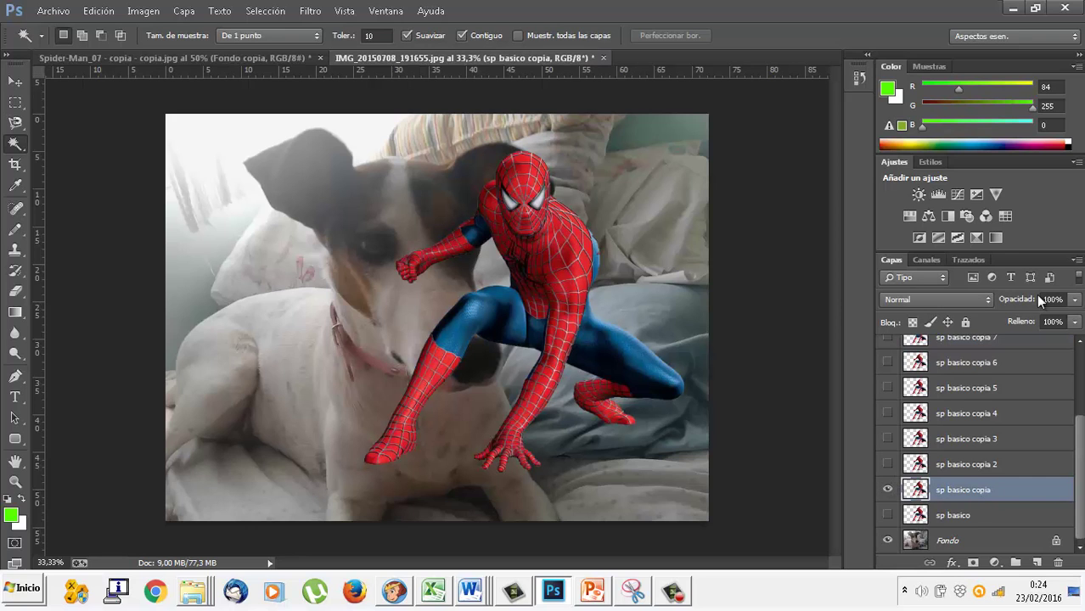
Set sp basico copia to 50% opacity, hide it, and show sp basico copia 2
click(1076, 301)
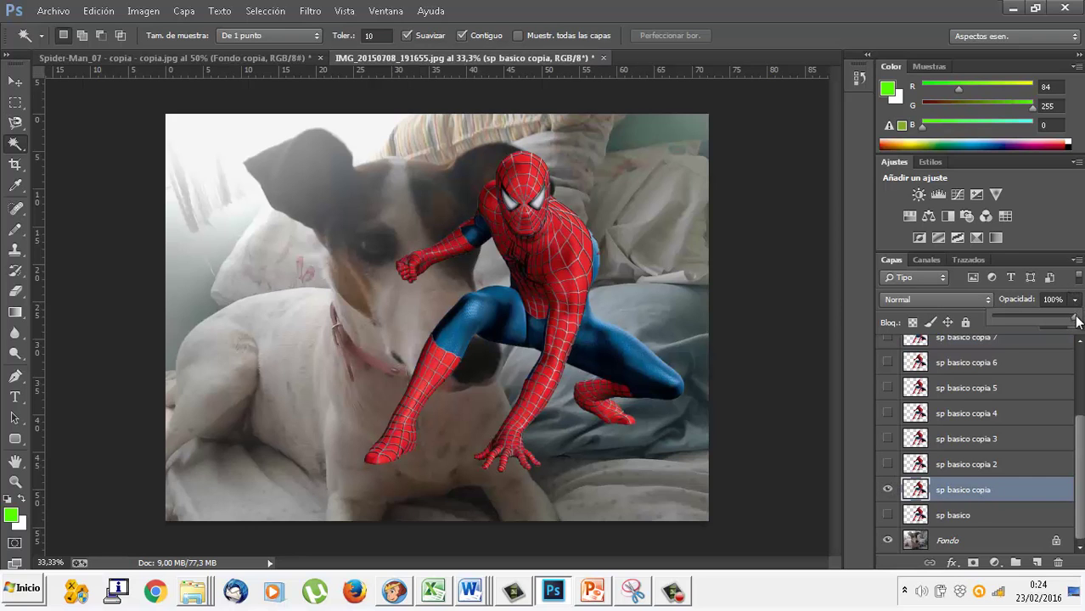
mouse_move(1073, 318)
mouse_down()
mouse_move(988, 322)
mouse_move(1029, 315)
mouse_up()
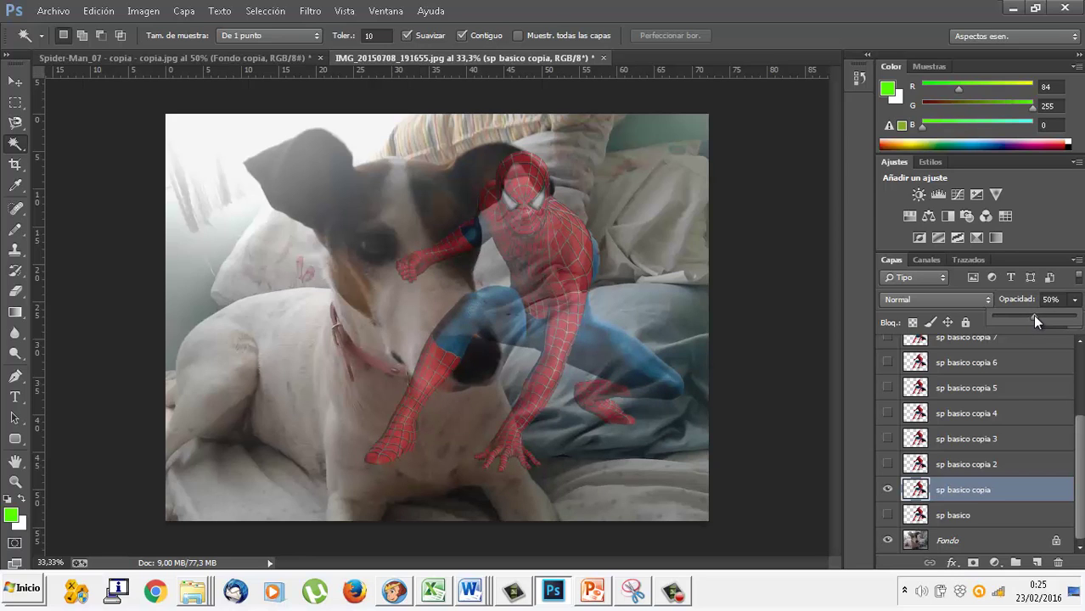
click(887, 490)
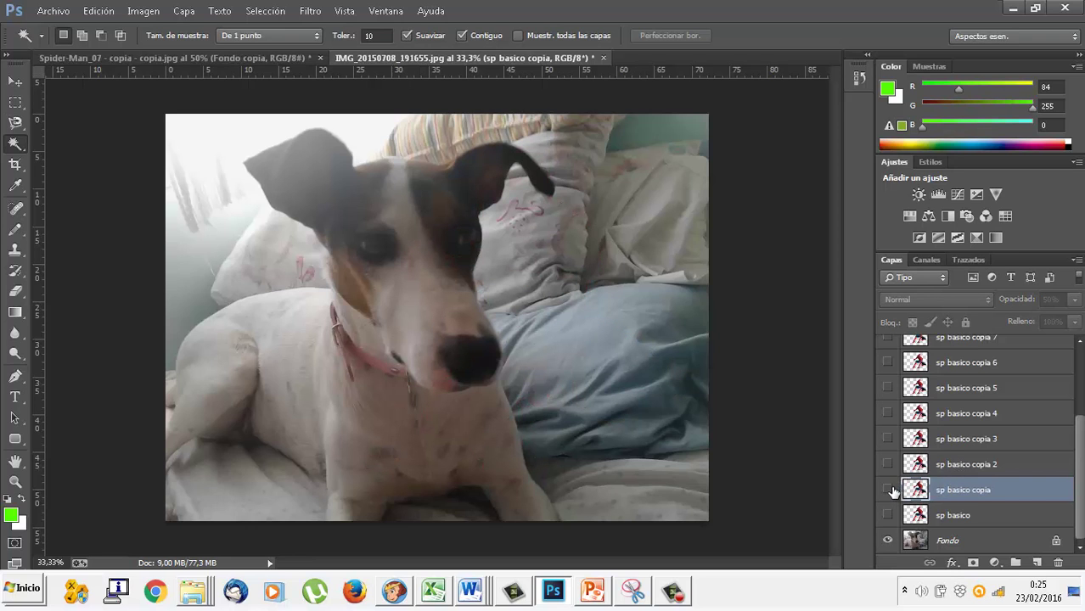
click(887, 464)
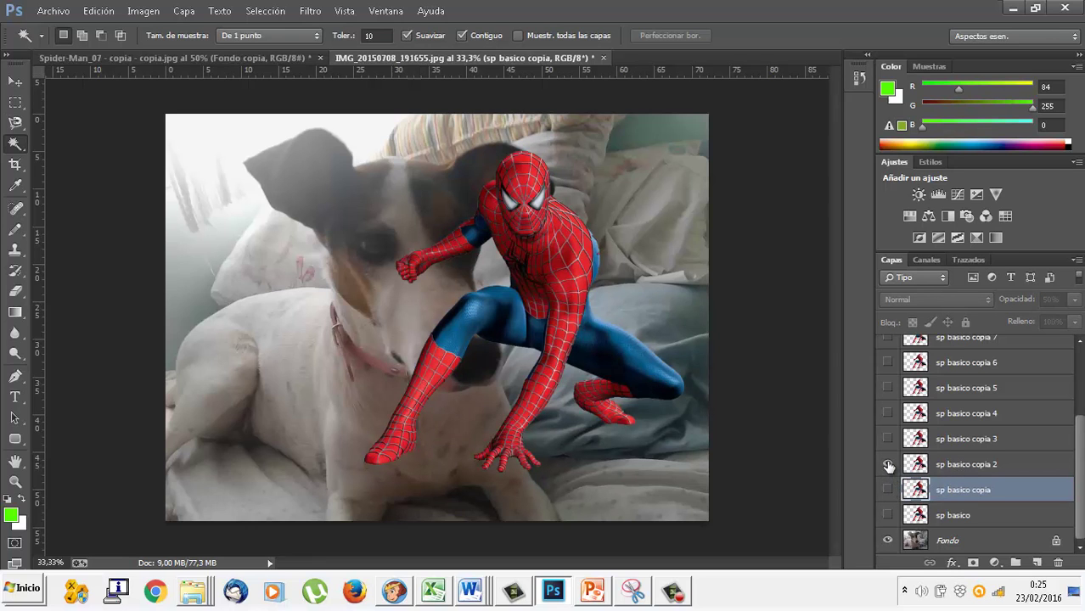
Set sp basico copia 2 to Disolver blending at 50% opacity, then hide it
click(933, 460)
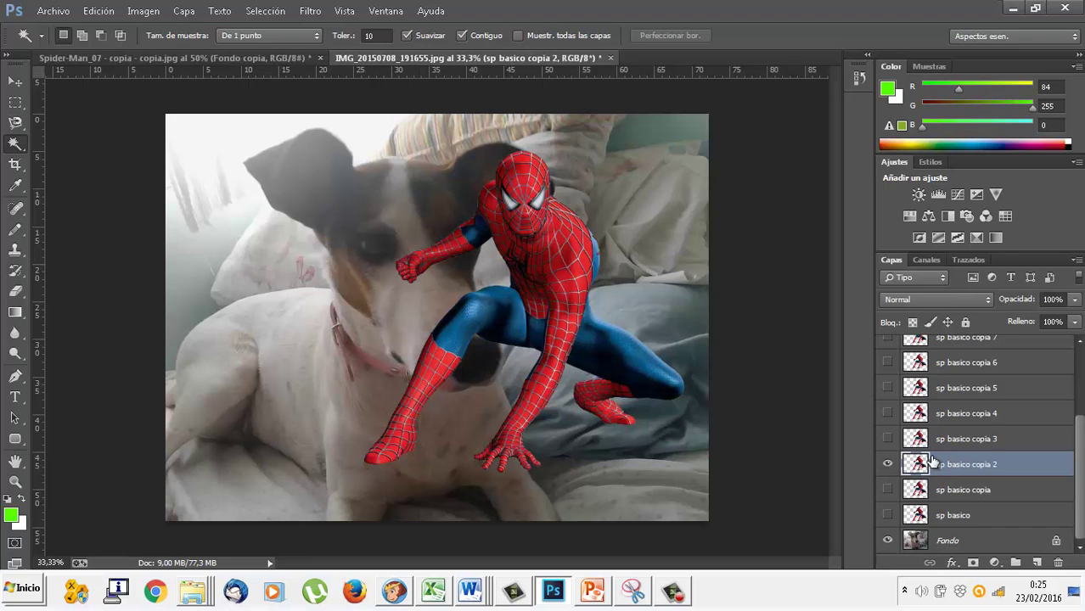
click(950, 301)
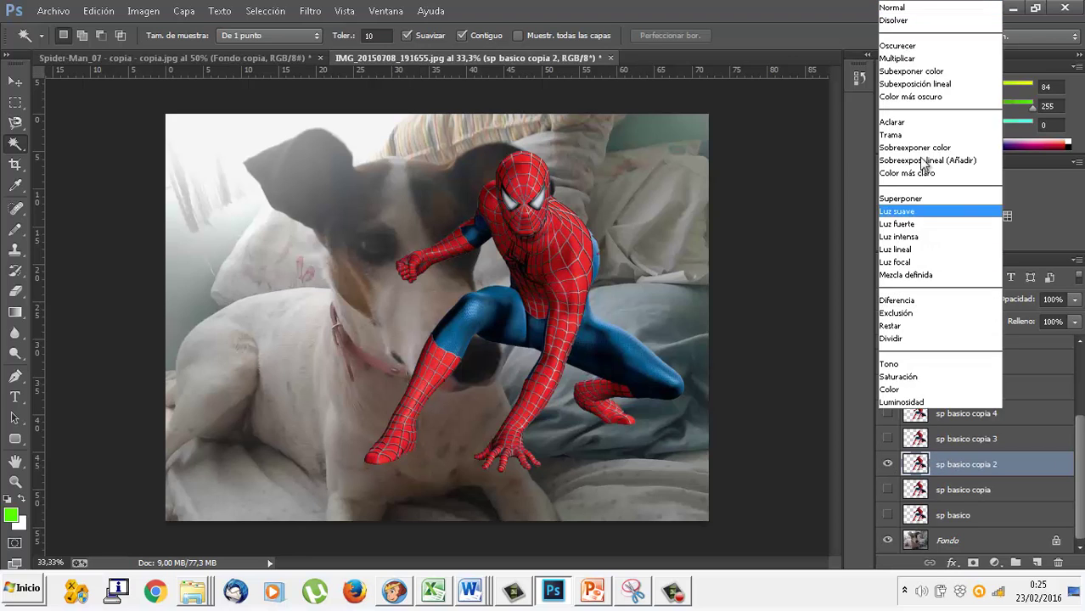
click(896, 21)
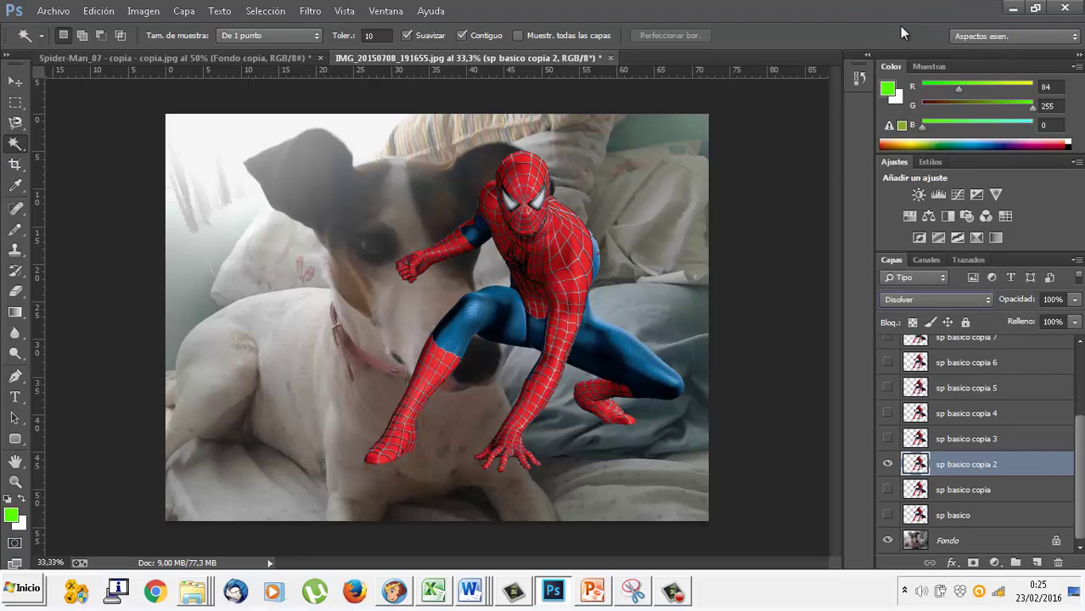
click(1072, 308)
drag(1074, 321, 1035, 326)
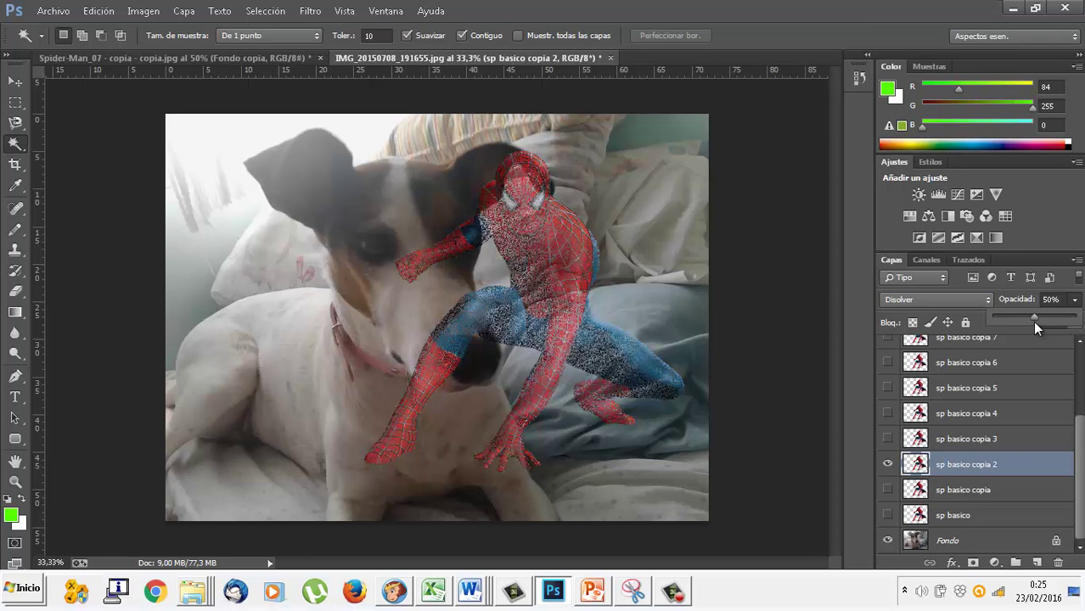
click(887, 465)
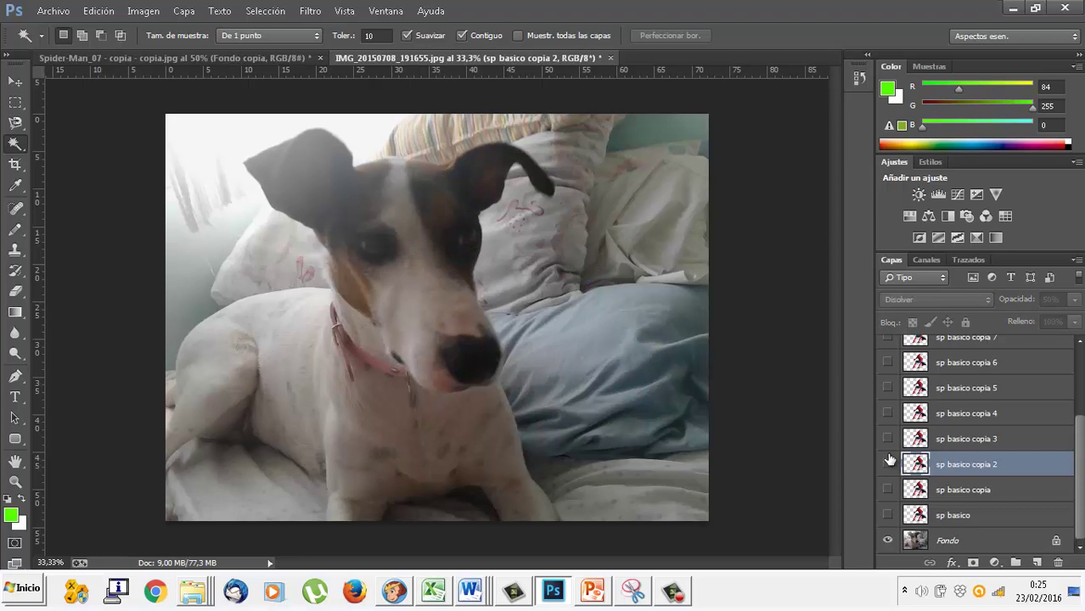
Show sp basico copia 3, set its blend mode to Oscurecer, then hide it
click(887, 438)
click(946, 436)
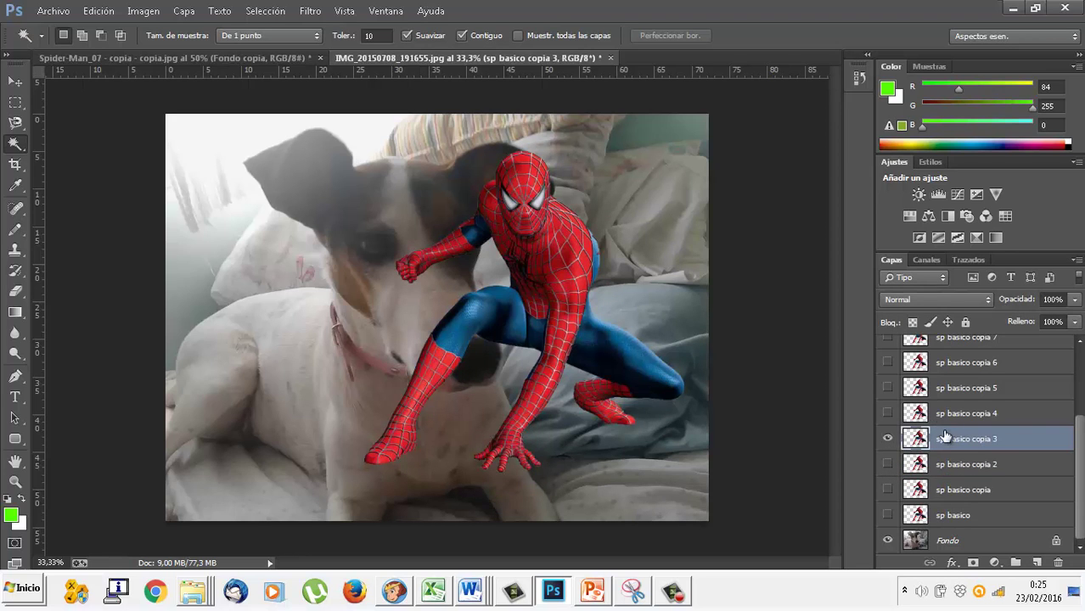
click(950, 302)
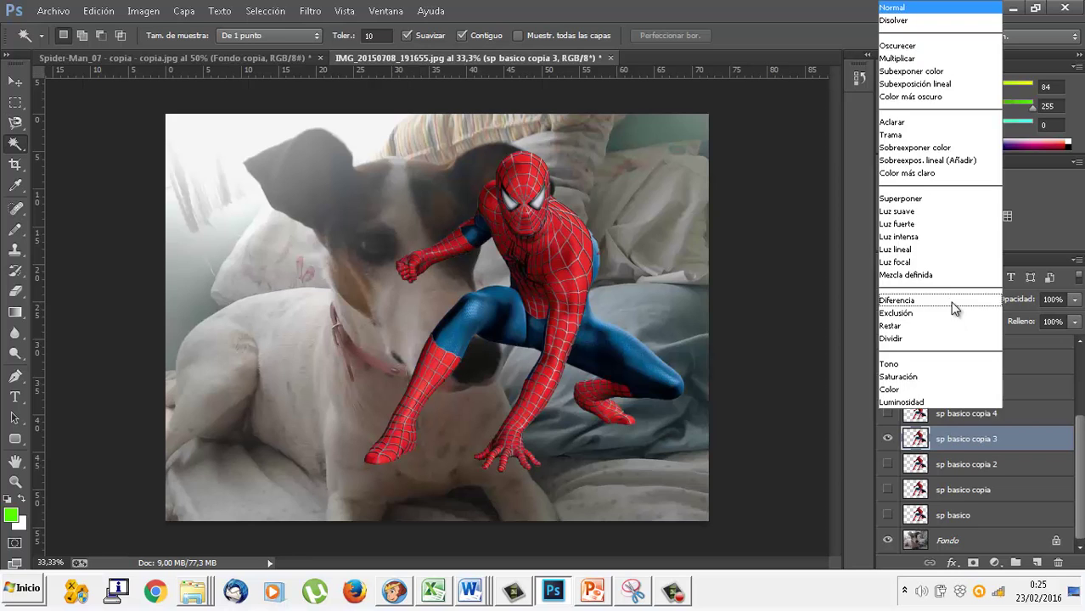
click(900, 46)
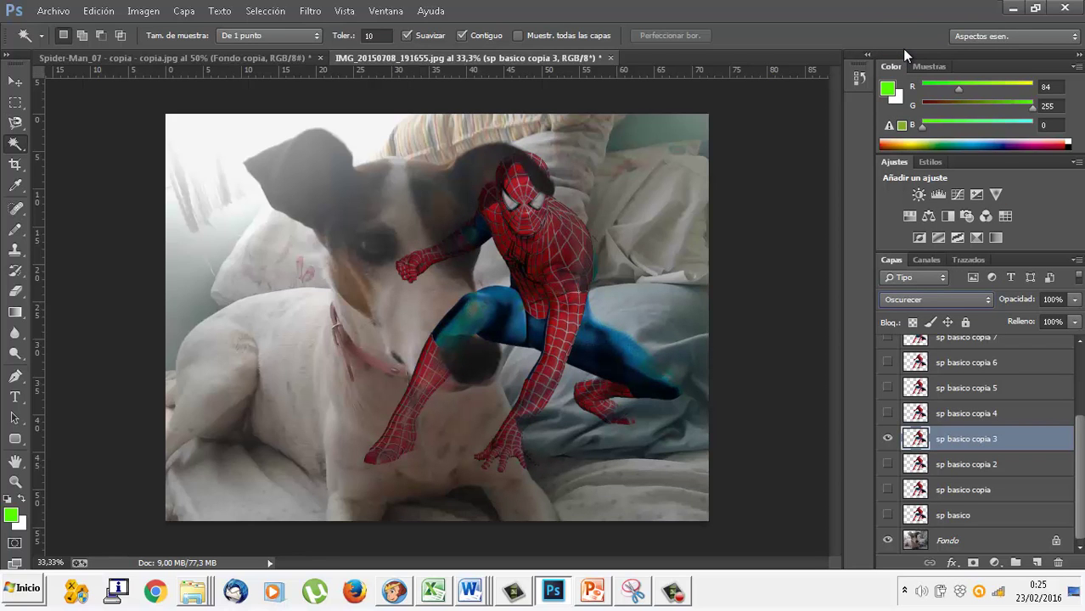
click(887, 438)
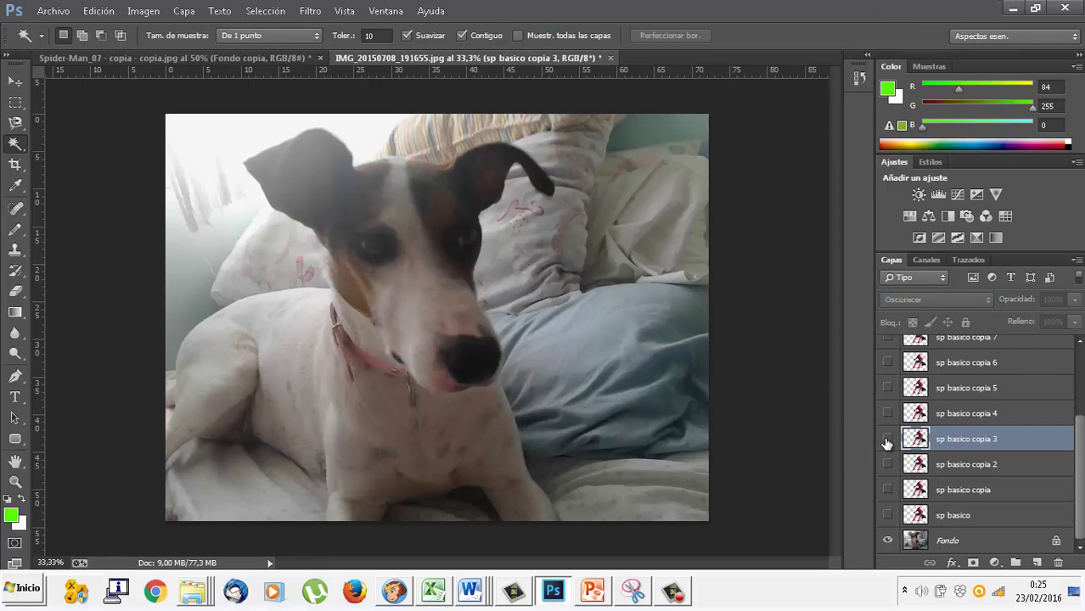
Show sp basico copia 4, set its blend mode to Multiplicar, then hide it
click(887, 413)
click(943, 414)
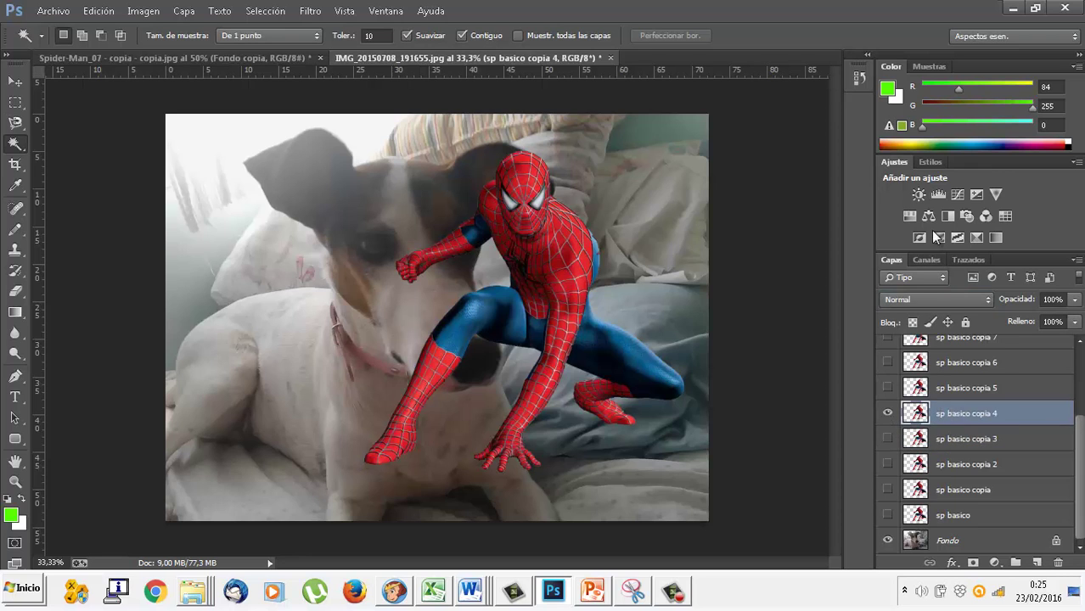
click(934, 298)
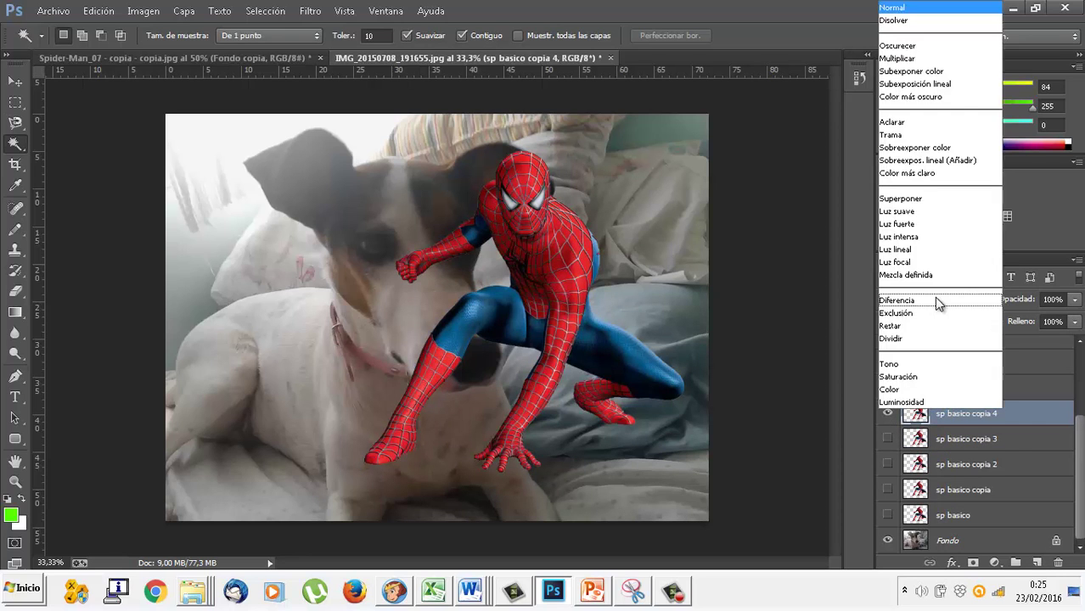
click(898, 58)
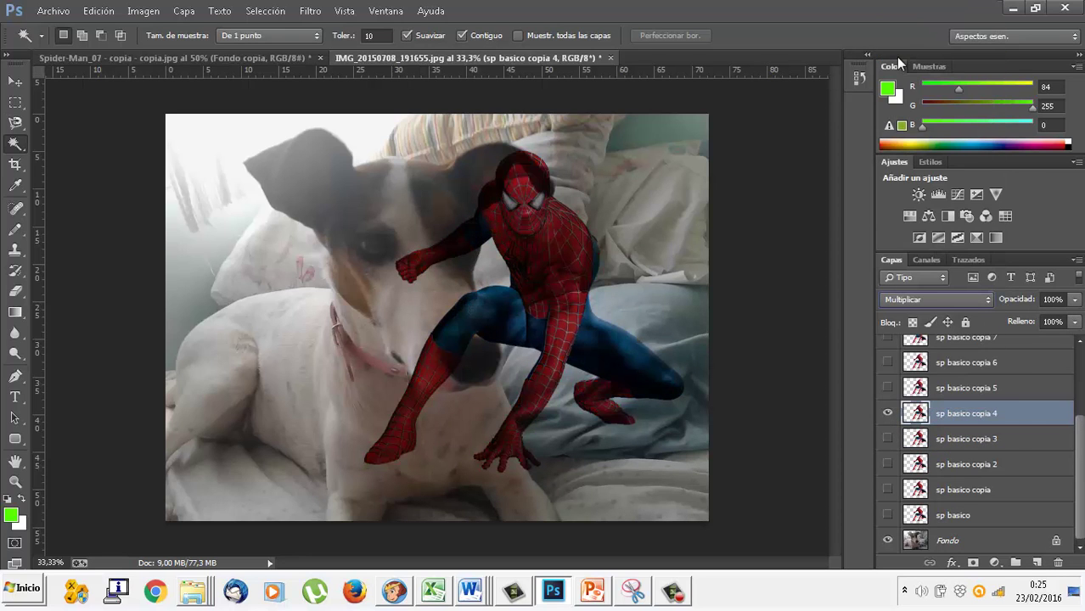
click(888, 414)
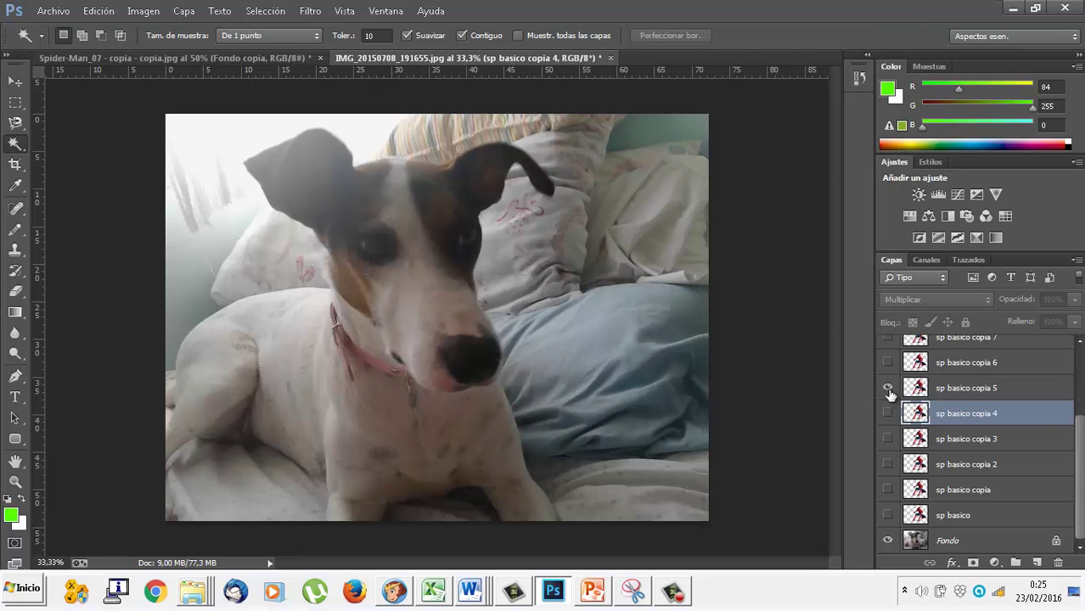
Show sp basico copia 5, set it to Color más oscuro blending, then hide it
click(887, 388)
click(932, 389)
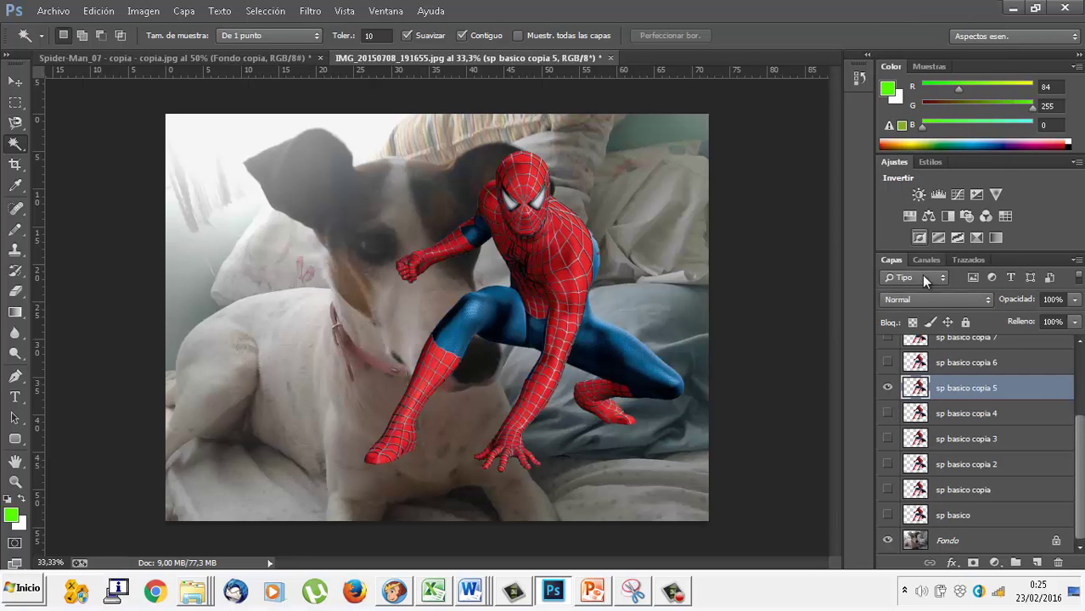
click(928, 295)
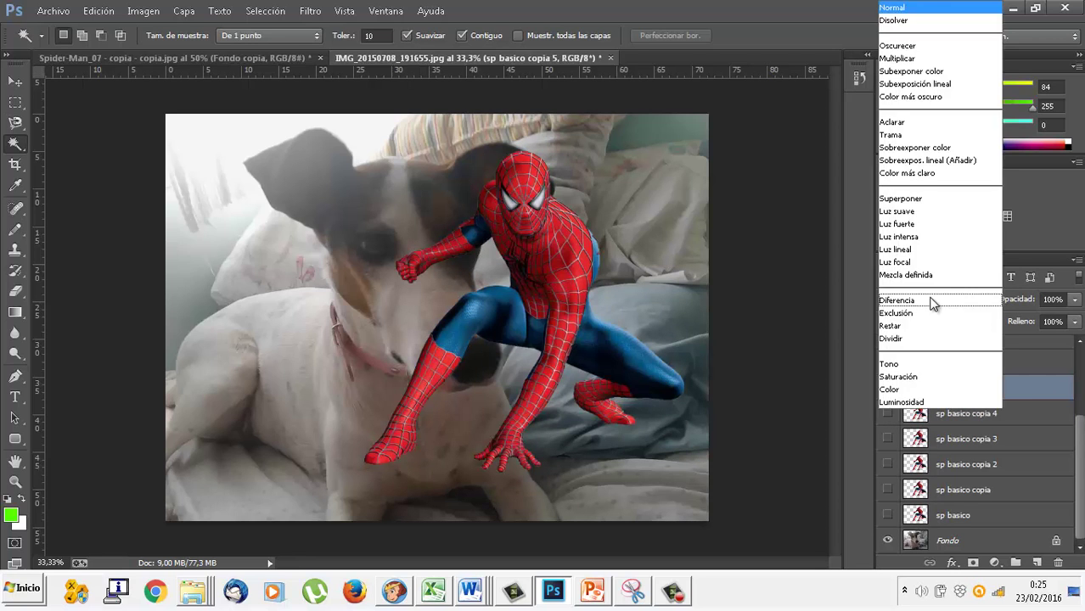
click(904, 98)
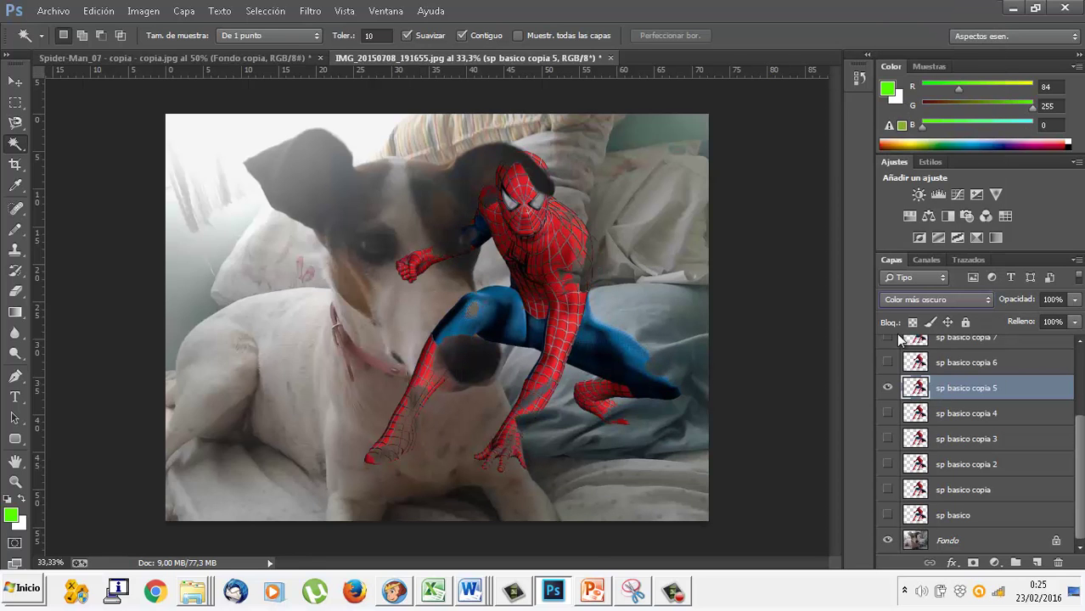
click(887, 388)
Give copia 6 Superponer blending at 100% opacity, then hide it and show copia 7
click(887, 363)
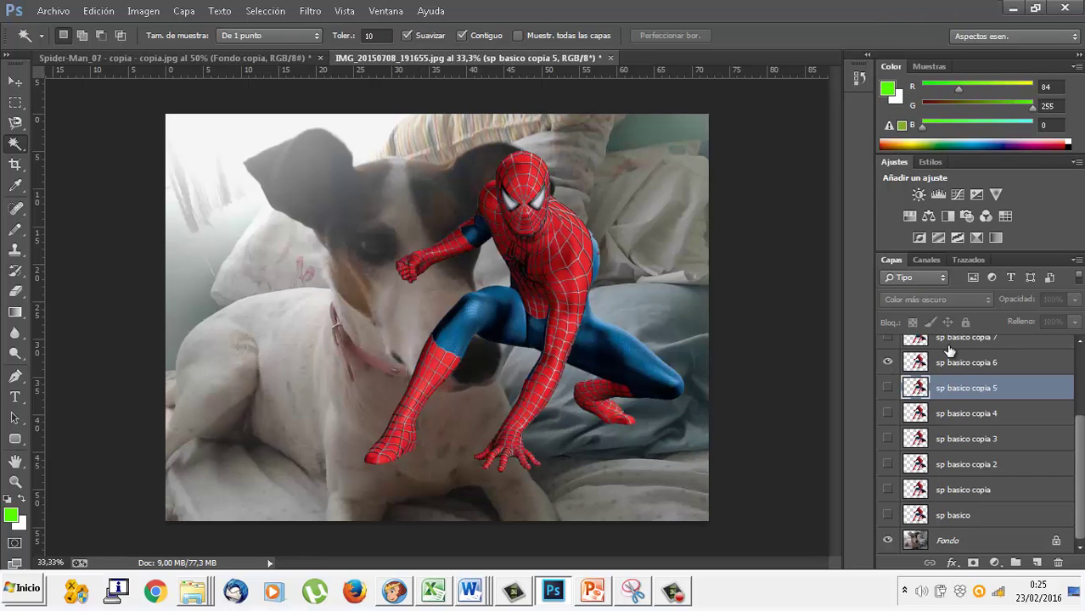
click(956, 363)
click(933, 296)
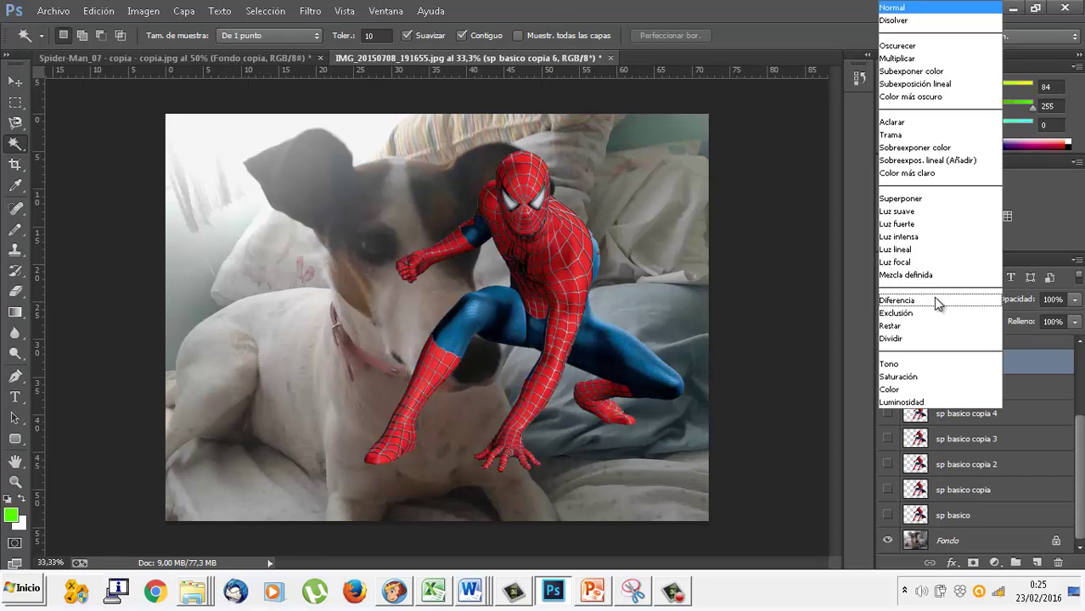
click(922, 201)
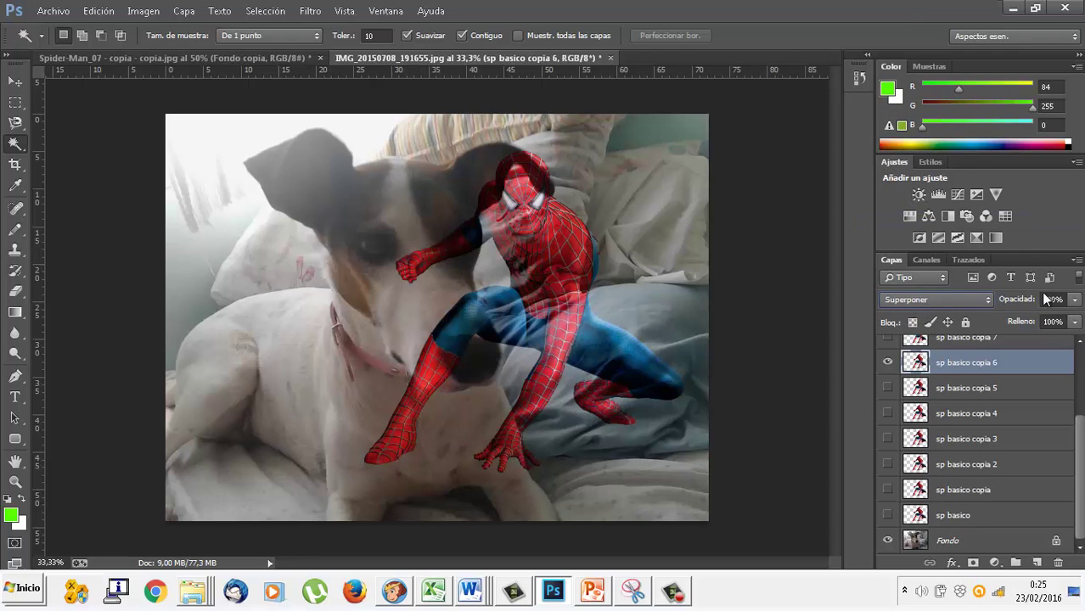
click(1074, 300)
click(1035, 319)
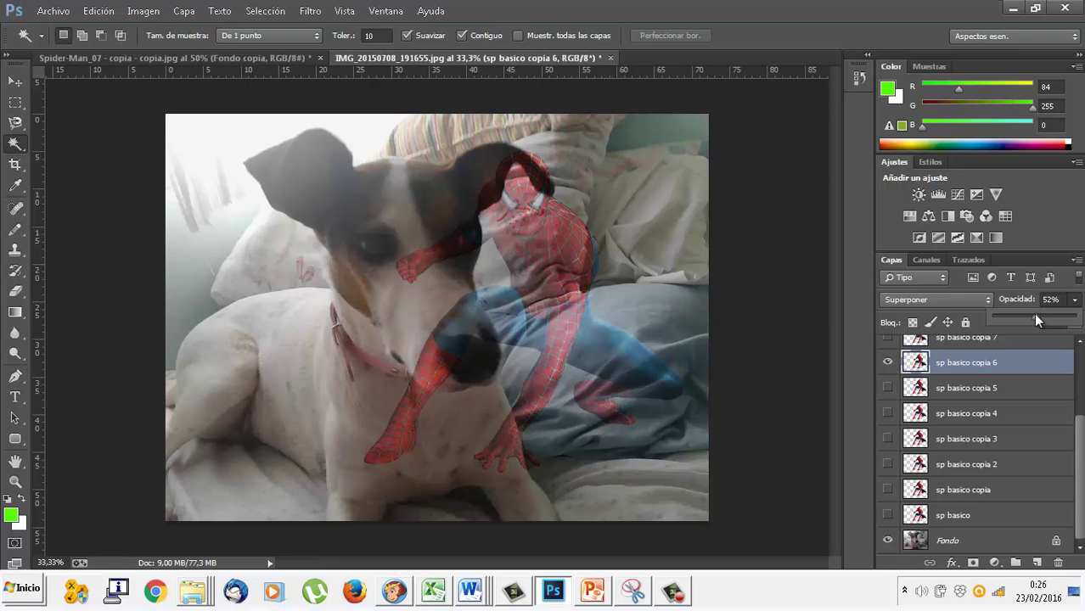
drag(1027, 319, 1075, 315)
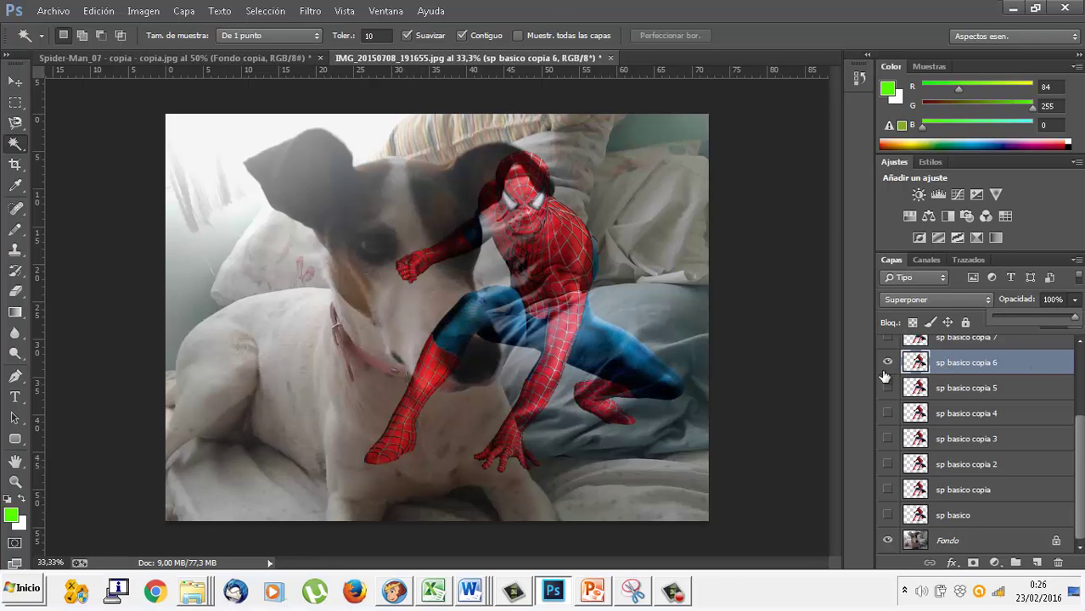
click(886, 363)
click(888, 337)
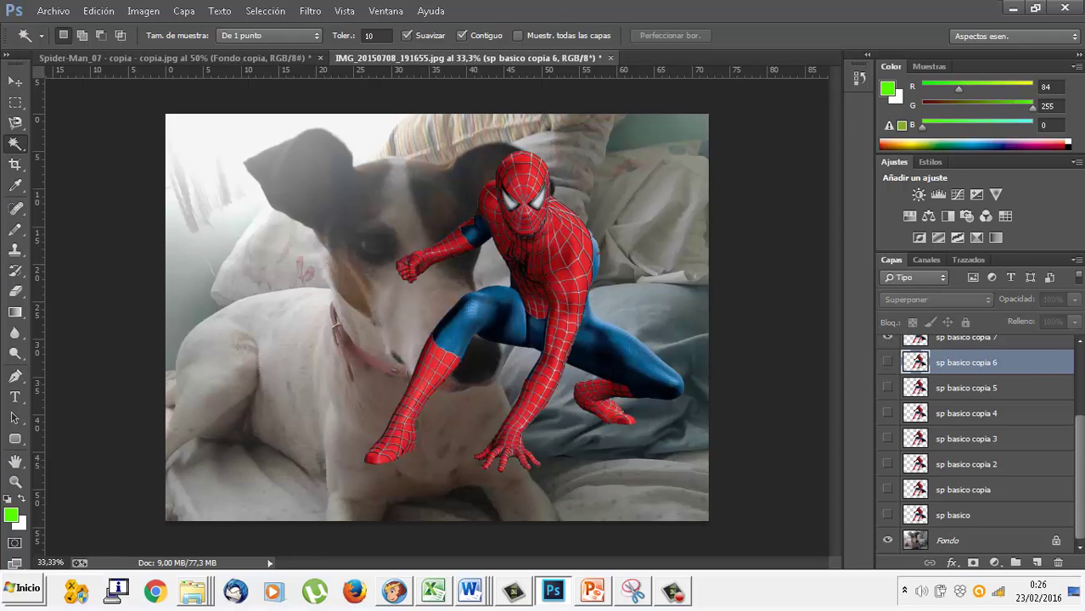
drag(1080, 444, 1063, 407)
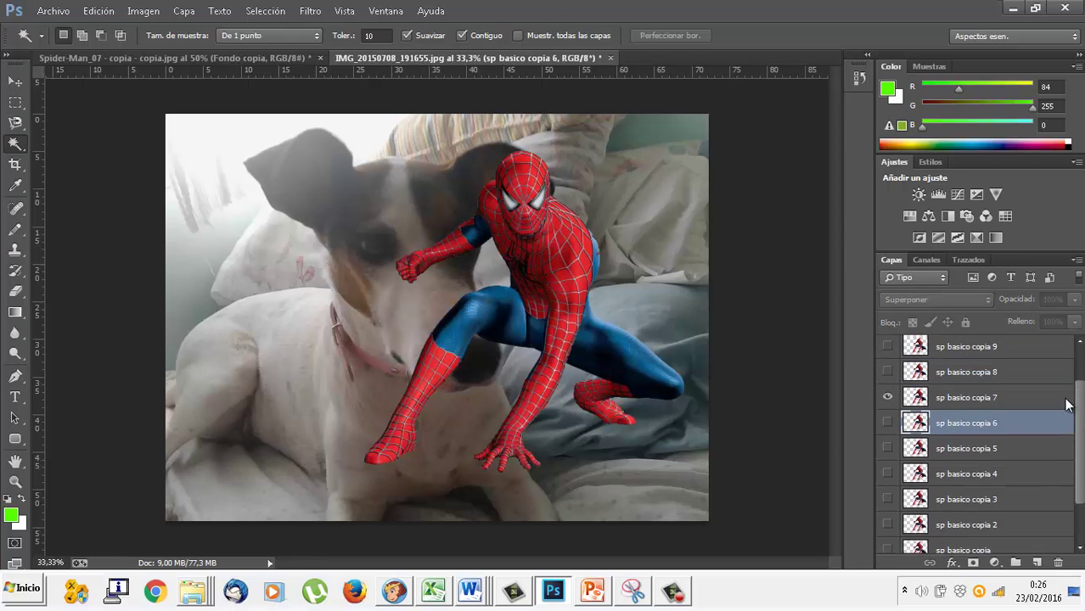
Set sp basico copia 7 to Luz focal blending, hide it, and show copia 8
click(1015, 409)
click(983, 300)
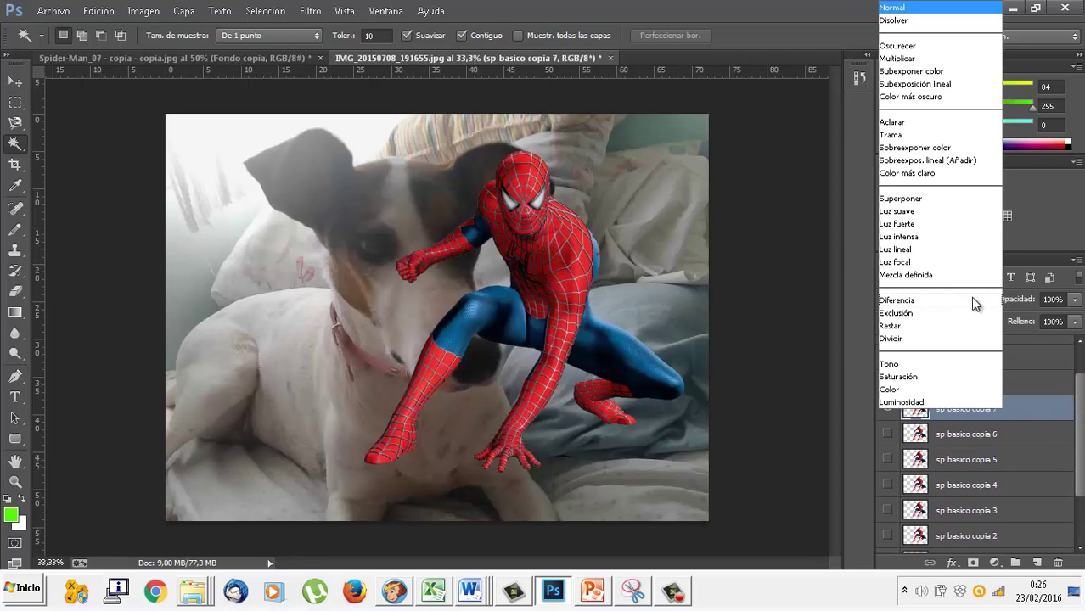
click(945, 263)
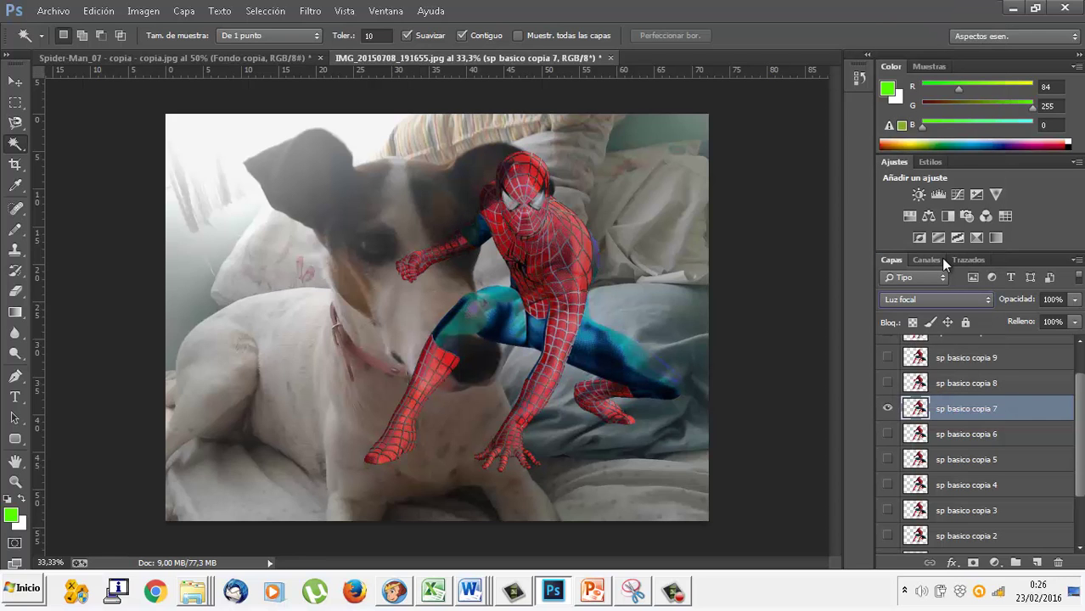
click(888, 408)
click(888, 383)
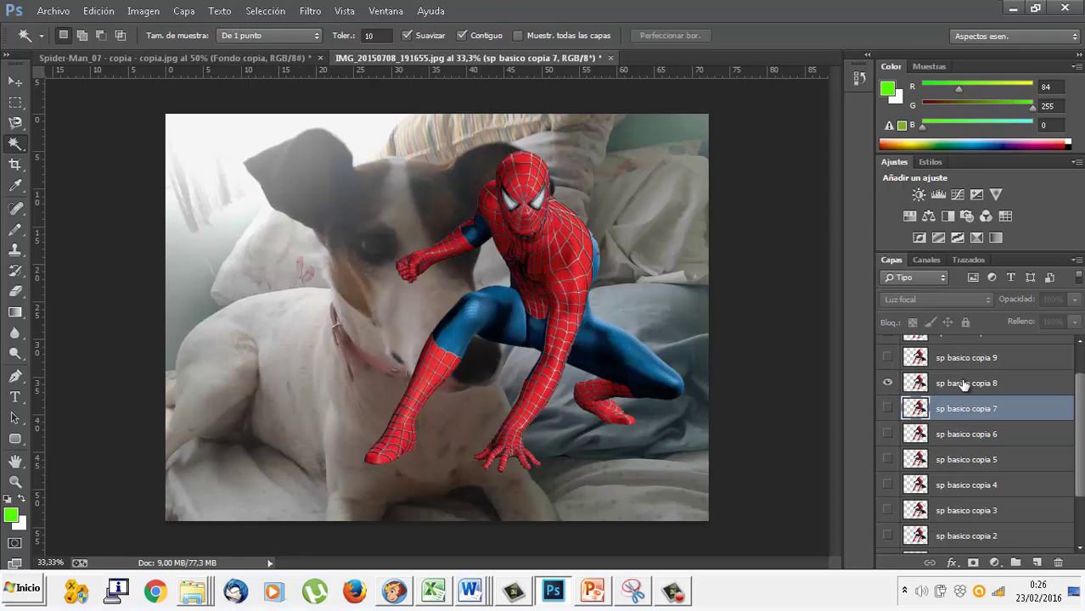
Set sp basico copia 8 to Color blending, hide it, and show copia 9
click(965, 385)
click(941, 300)
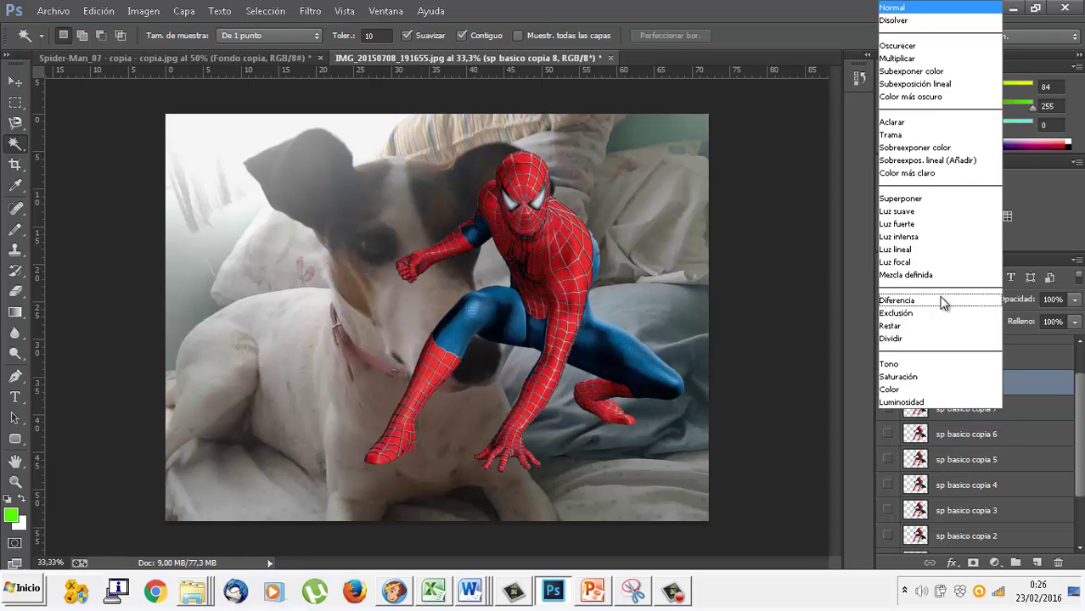
click(901, 389)
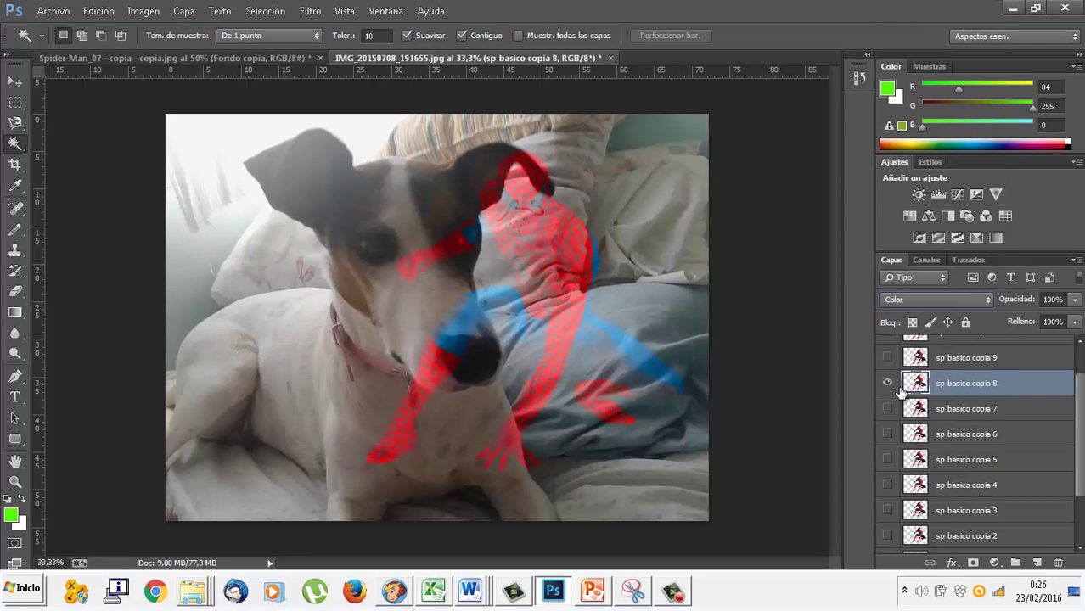
click(887, 382)
click(887, 358)
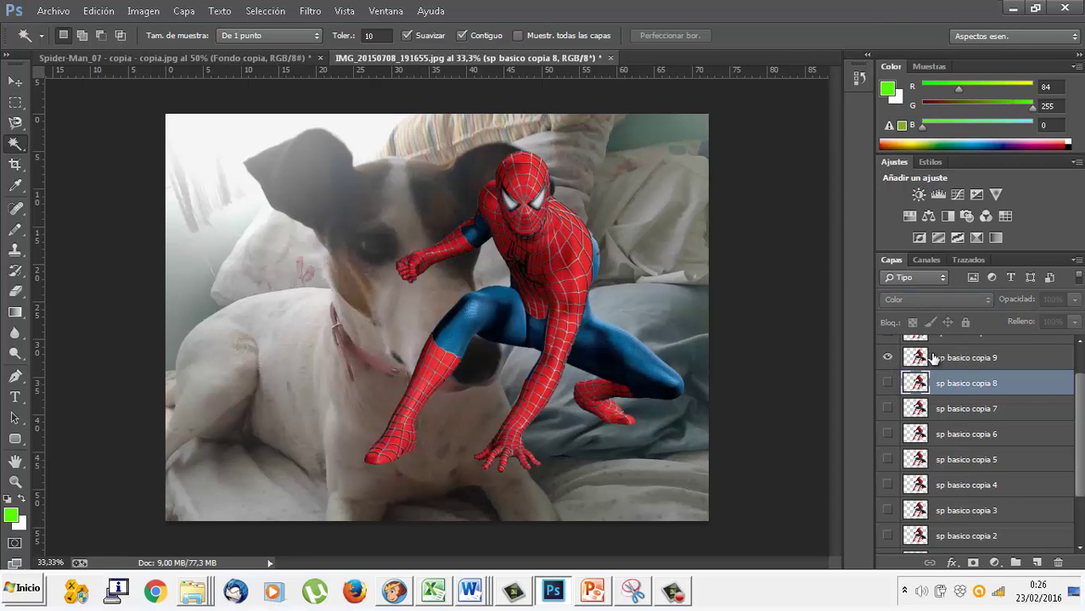
Set sp basico copia 9 to Restar blending and show copia 10
click(934, 359)
click(937, 301)
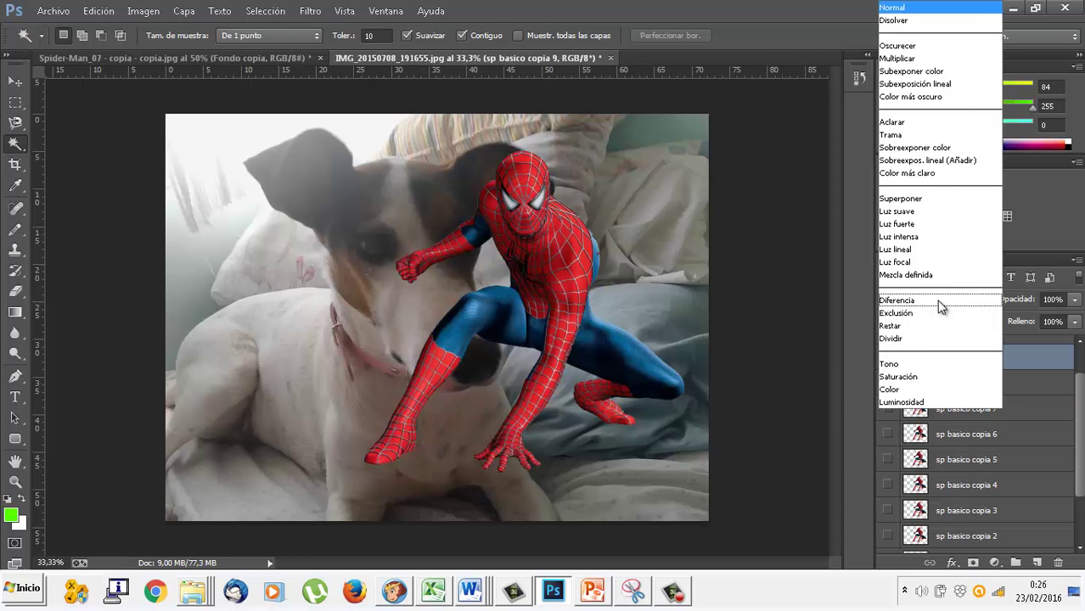
click(922, 321)
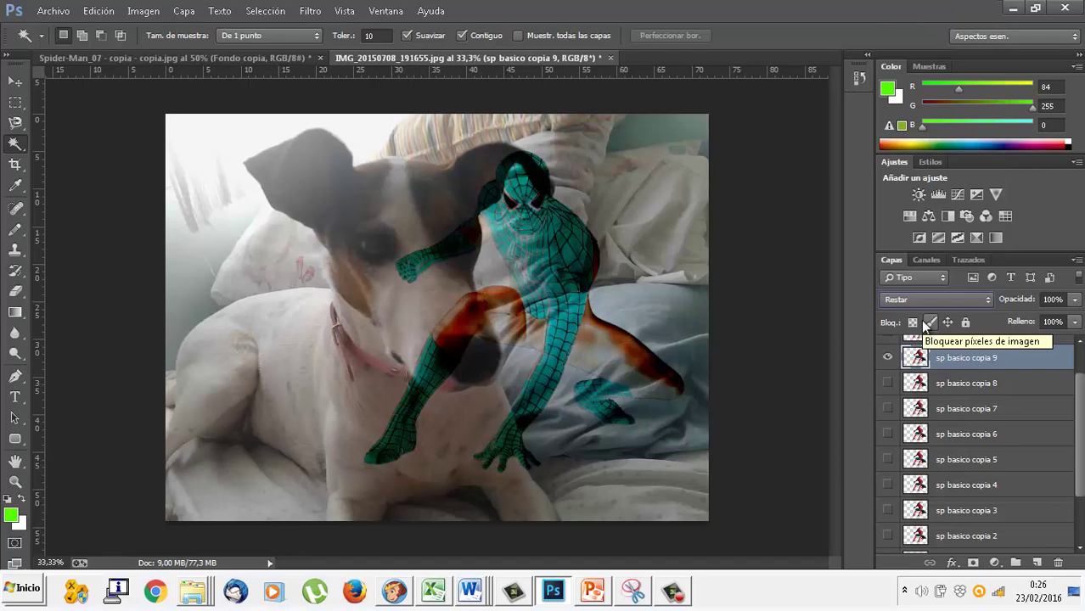
drag(1083, 386, 1078, 357)
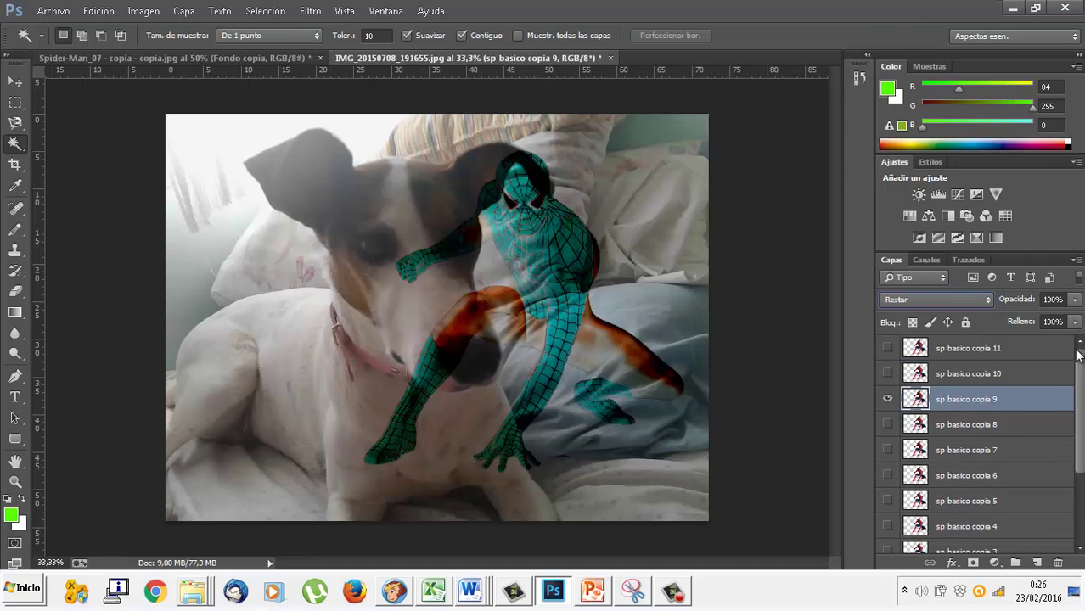
click(887, 374)
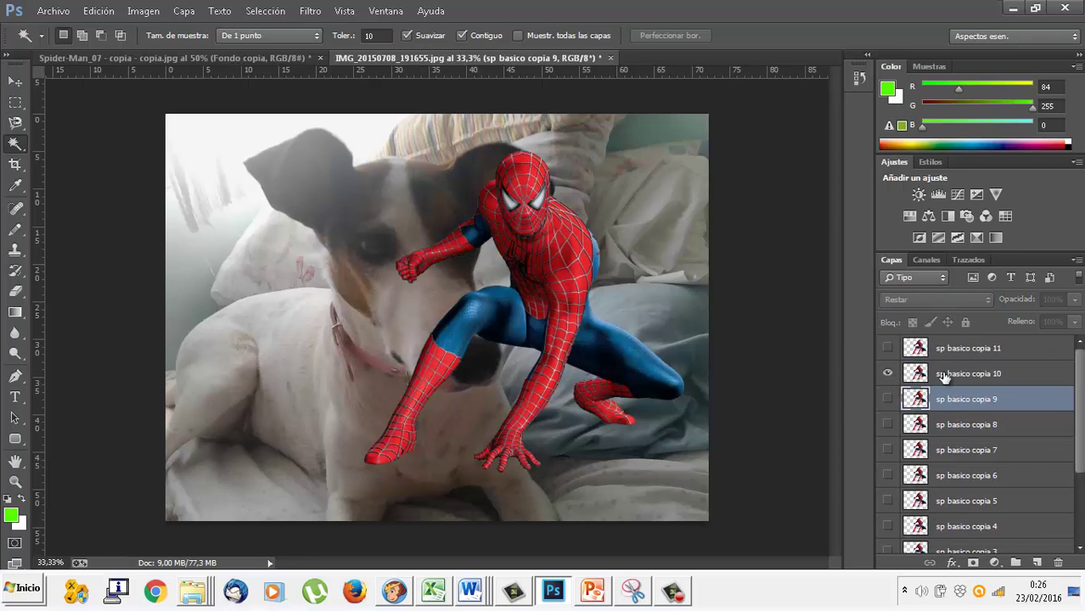
Set sp basico copia 10 to Luminosidad blending, then hide it
click(943, 373)
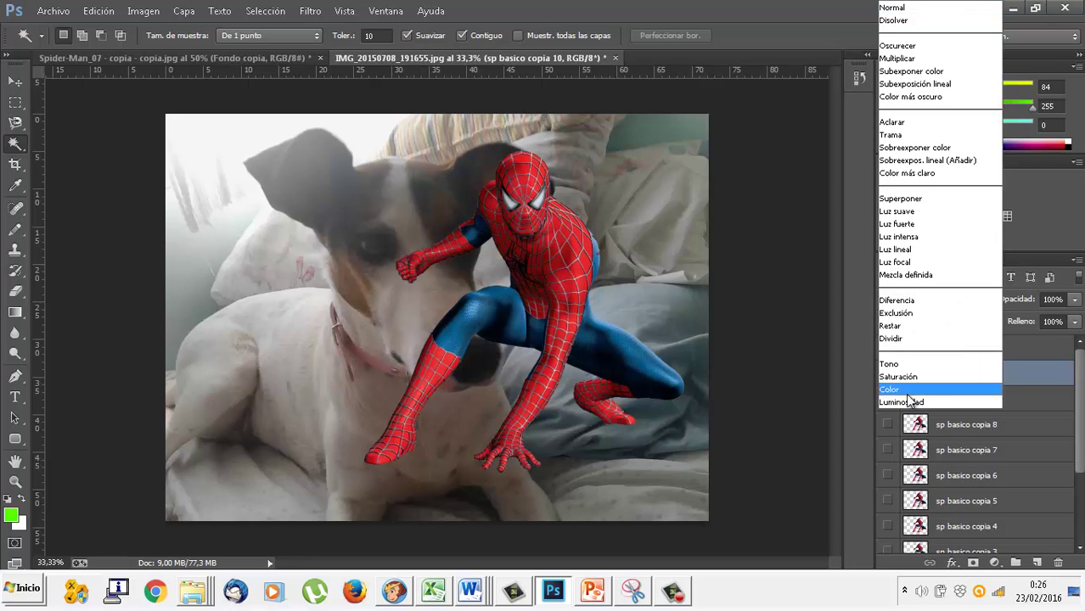
click(902, 403)
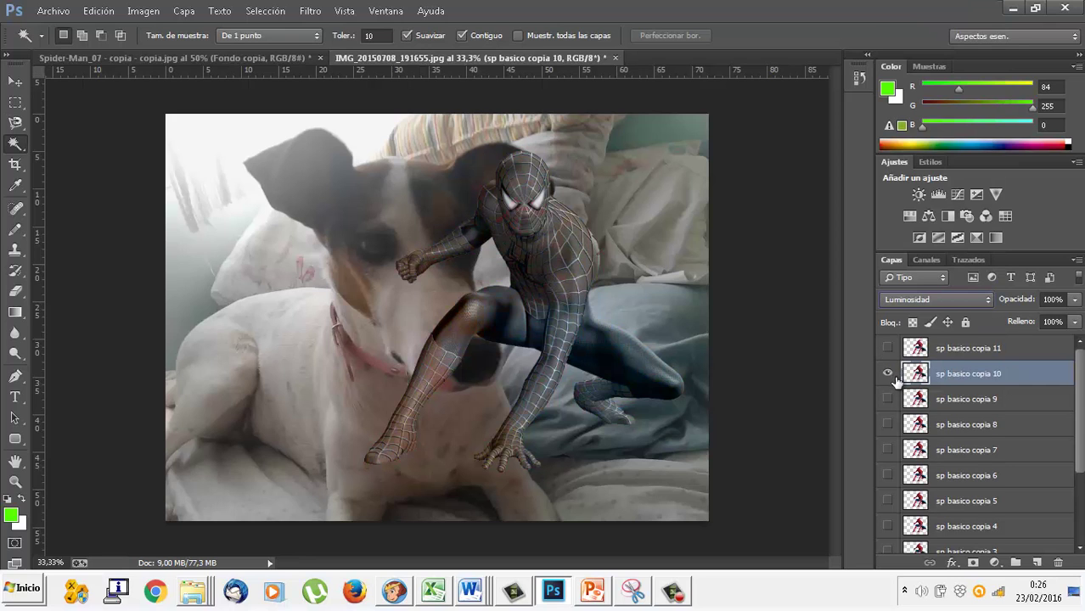
click(888, 375)
Show sp basico copia 11 and set its blend mode to Superponer
click(887, 348)
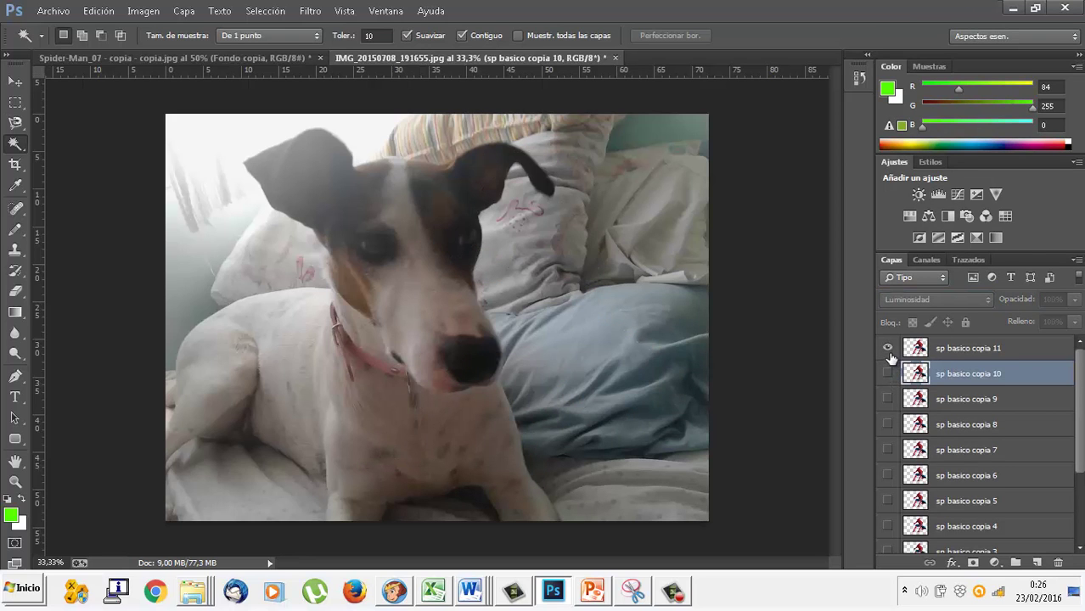
click(949, 354)
click(925, 300)
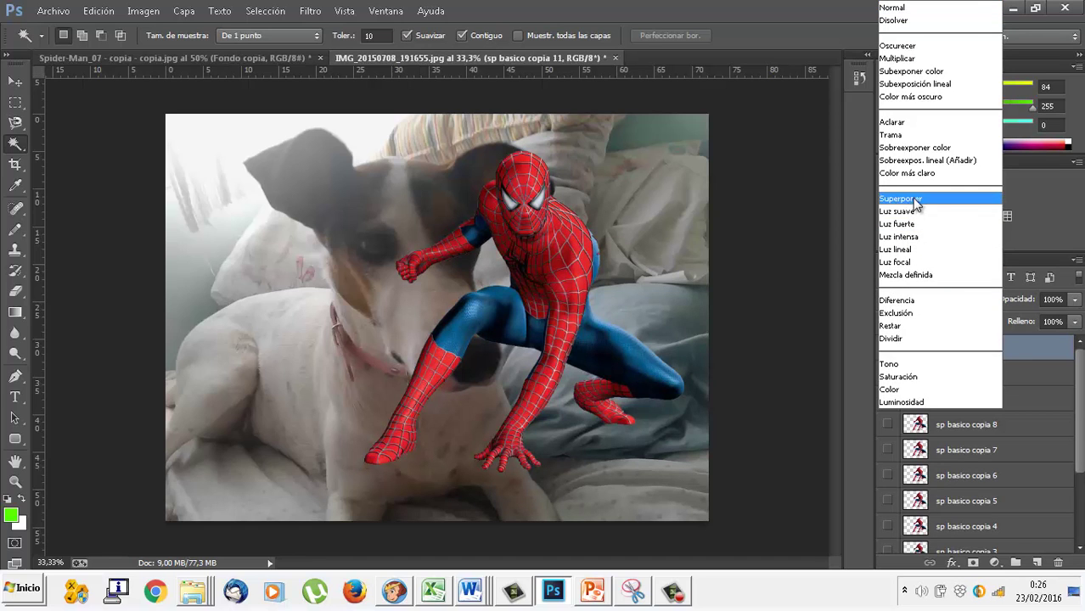
click(915, 200)
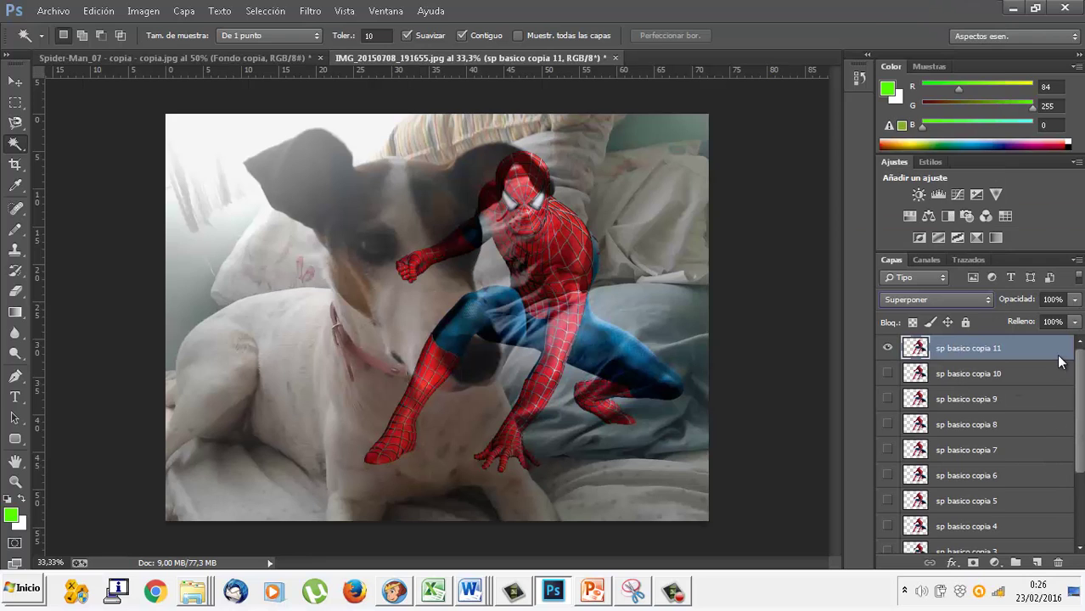
scroll(1077, 373, down, 5)
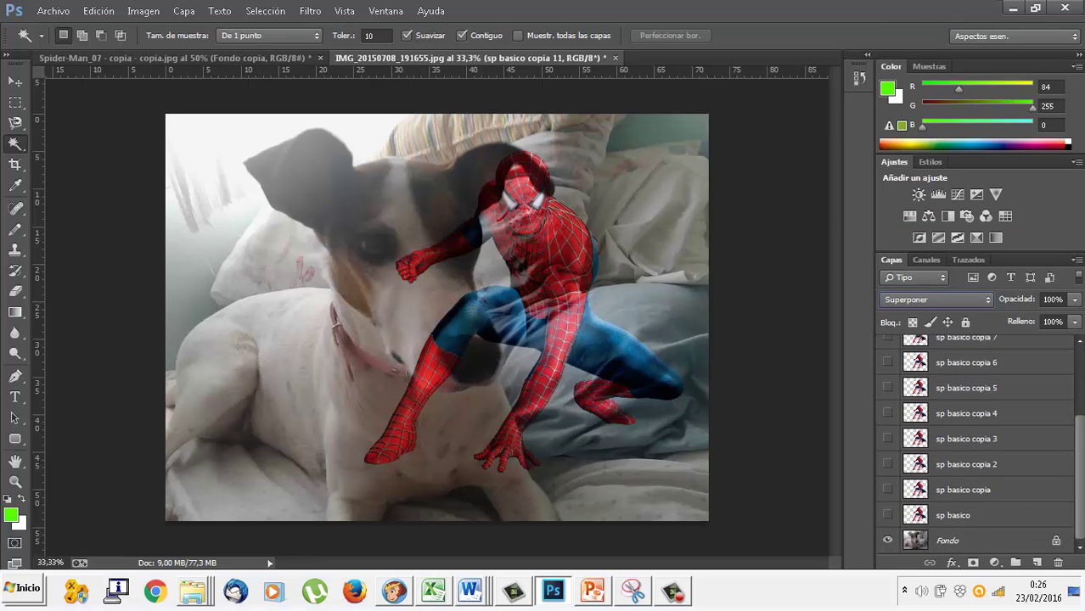
scroll(1078, 353, up, 5)
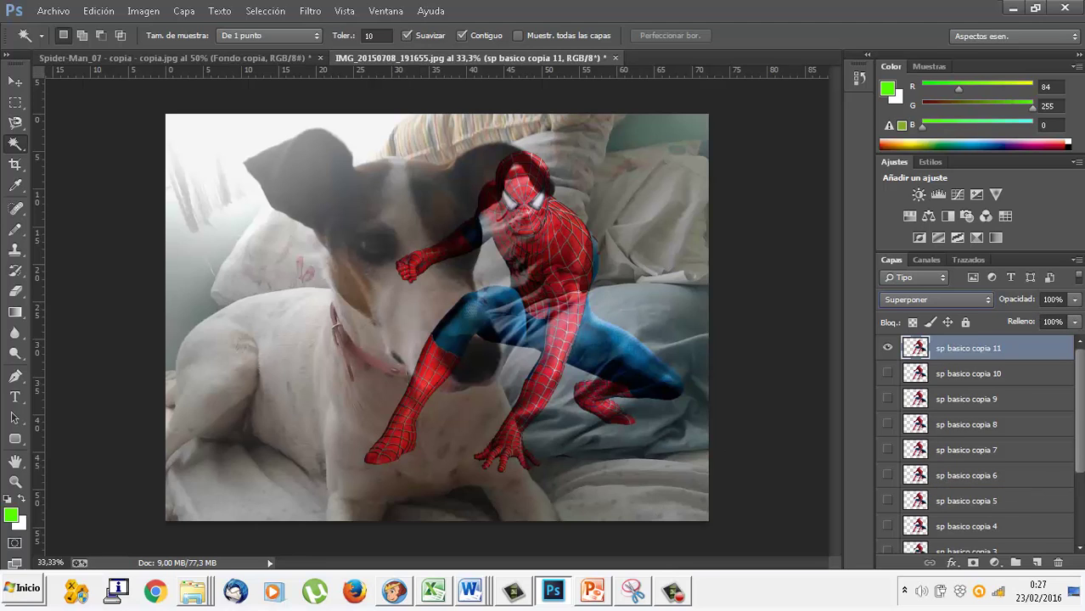
click(674, 603)
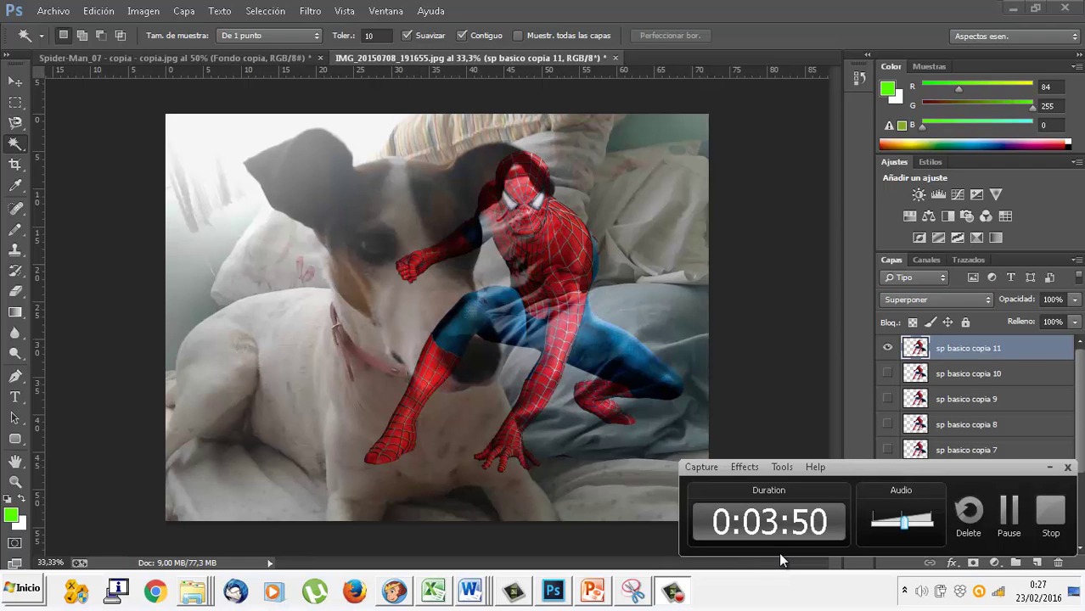